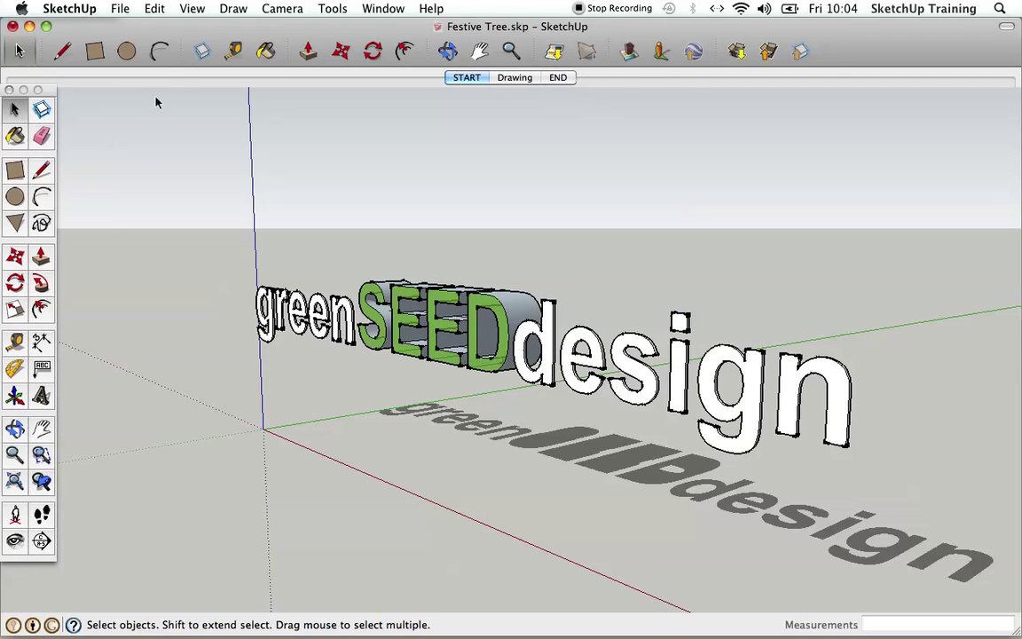
# Step: Open the tool palette view options and close them without changes
pyautogui.click(188, 10)
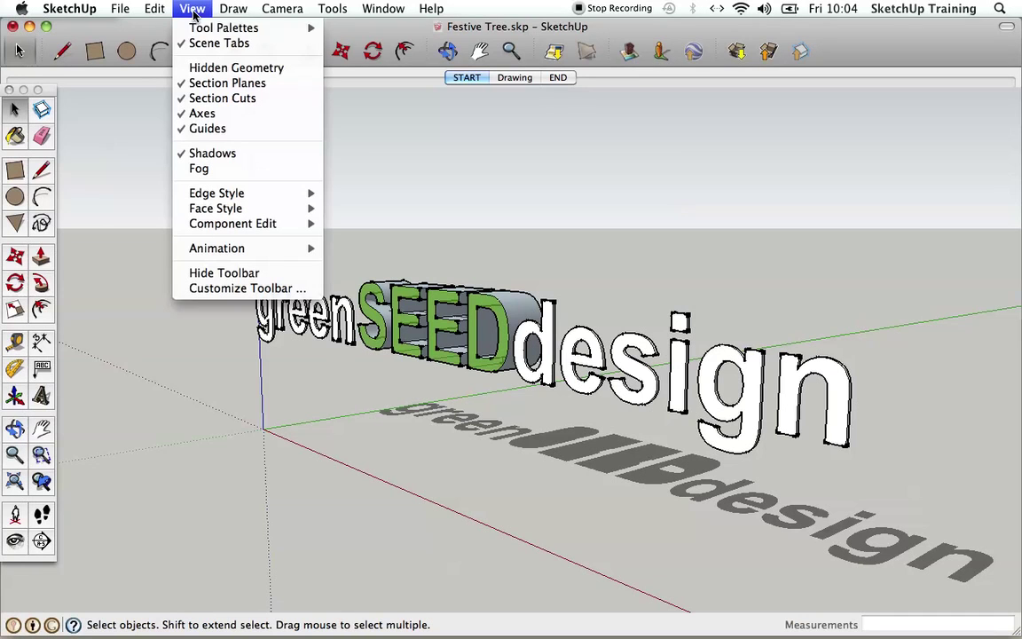
pyautogui.moveTo(193, 28)
pyautogui.click(111, 146)
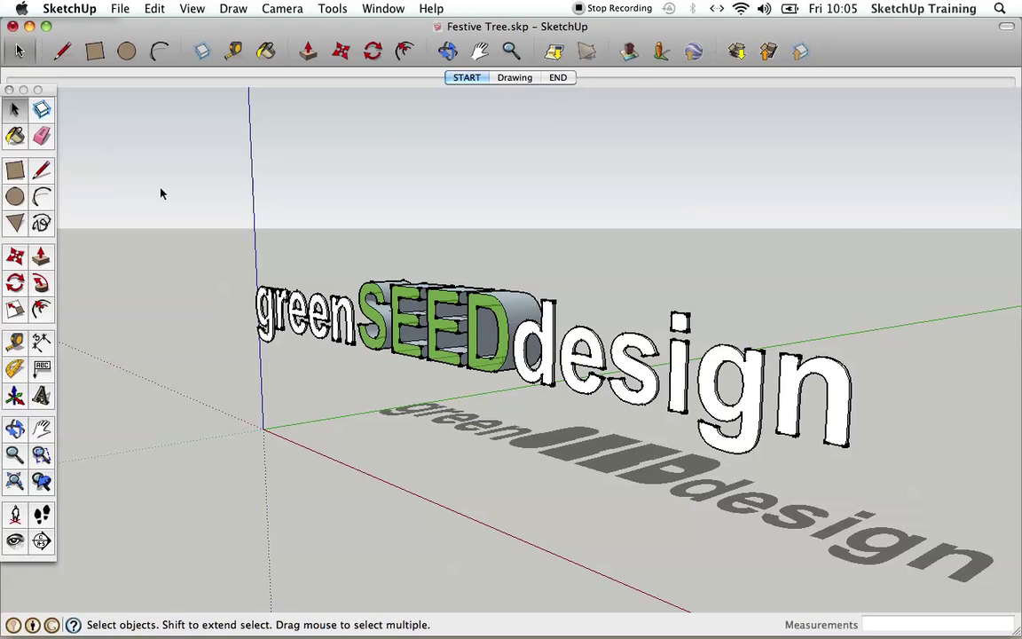
# Step: In the Drawing scene, draw a 250 mm radius circle centred on the origin
pyautogui.click(521, 82)
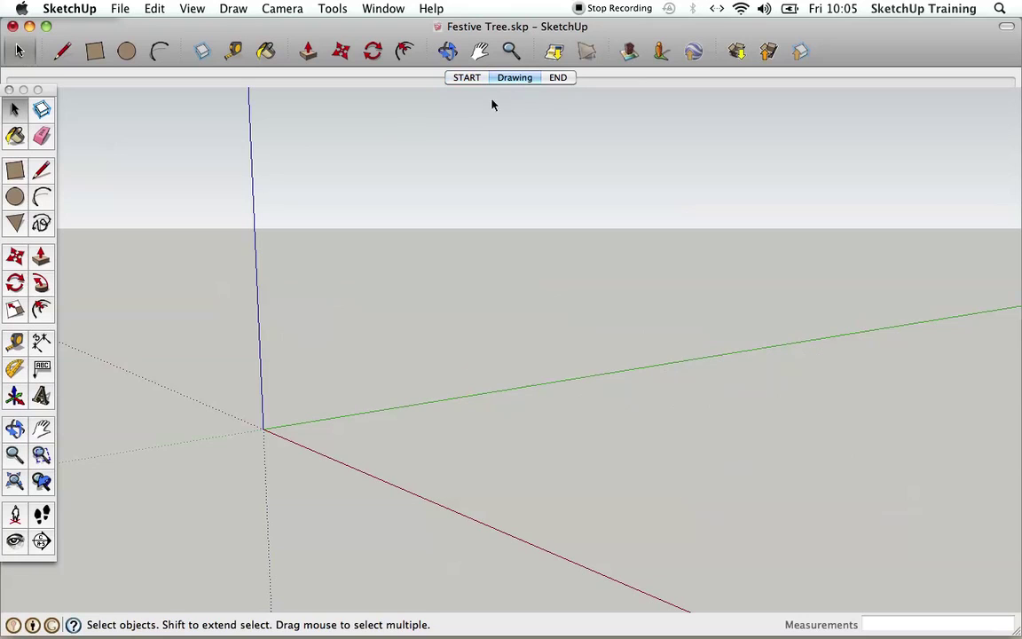
pyautogui.click(18, 195)
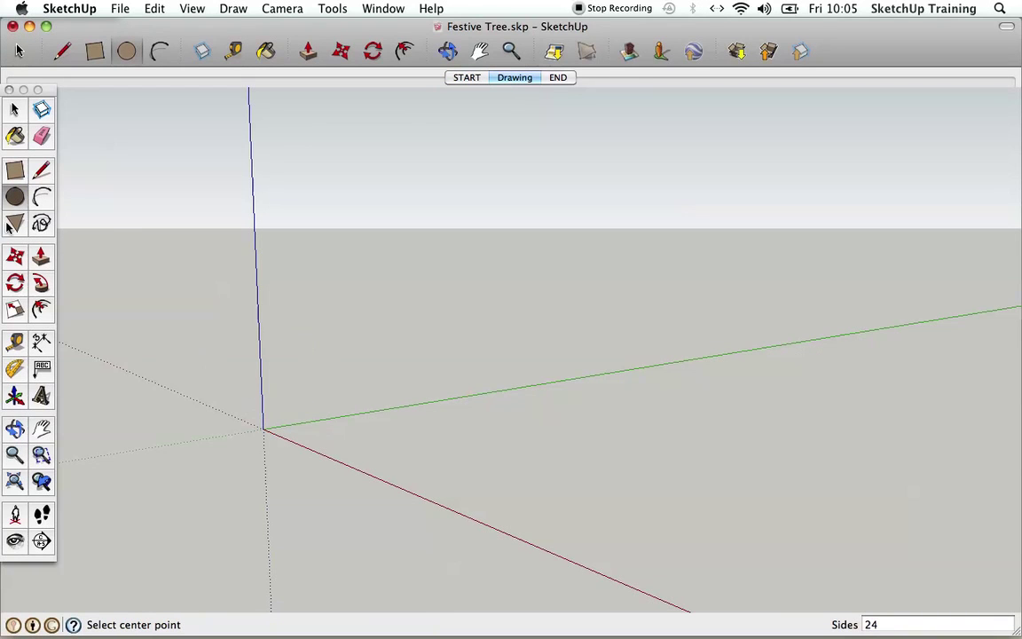
pyautogui.click(264, 428)
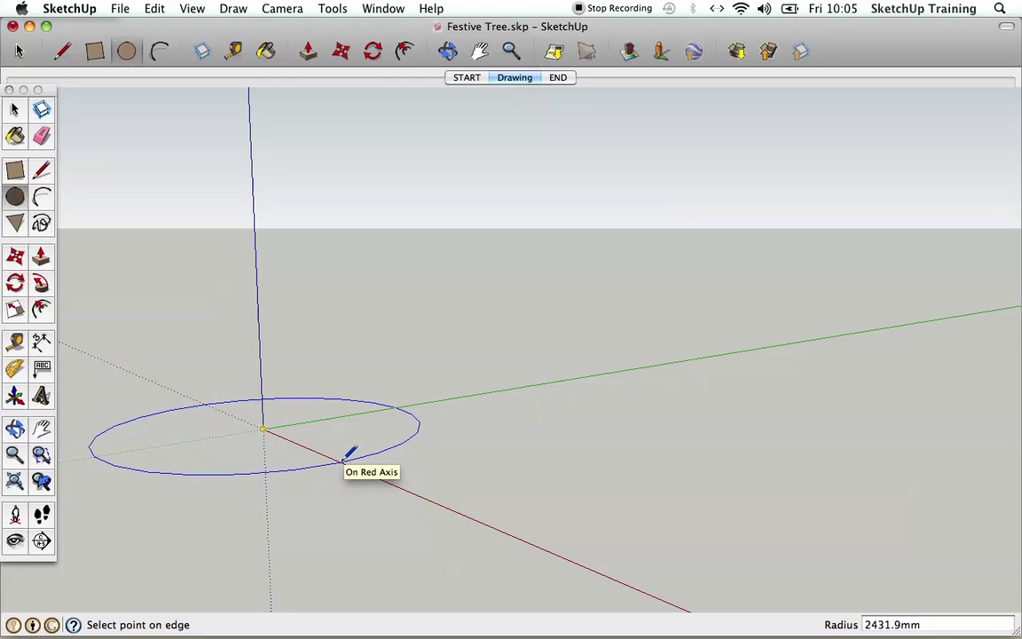
pyautogui.click(347, 457)
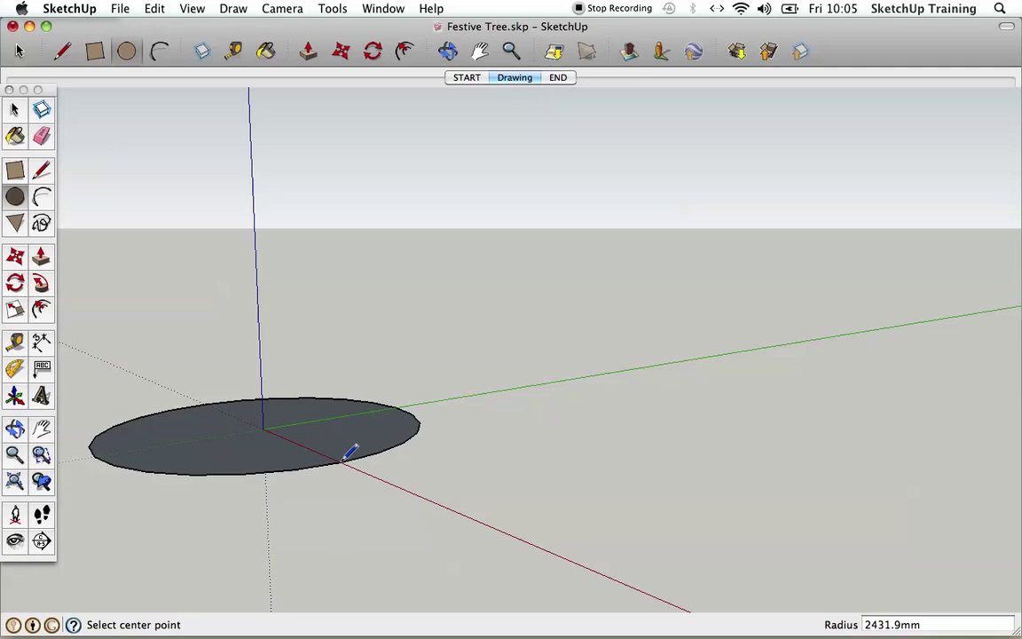
pyautogui.write('250')
pyautogui.press('Return')
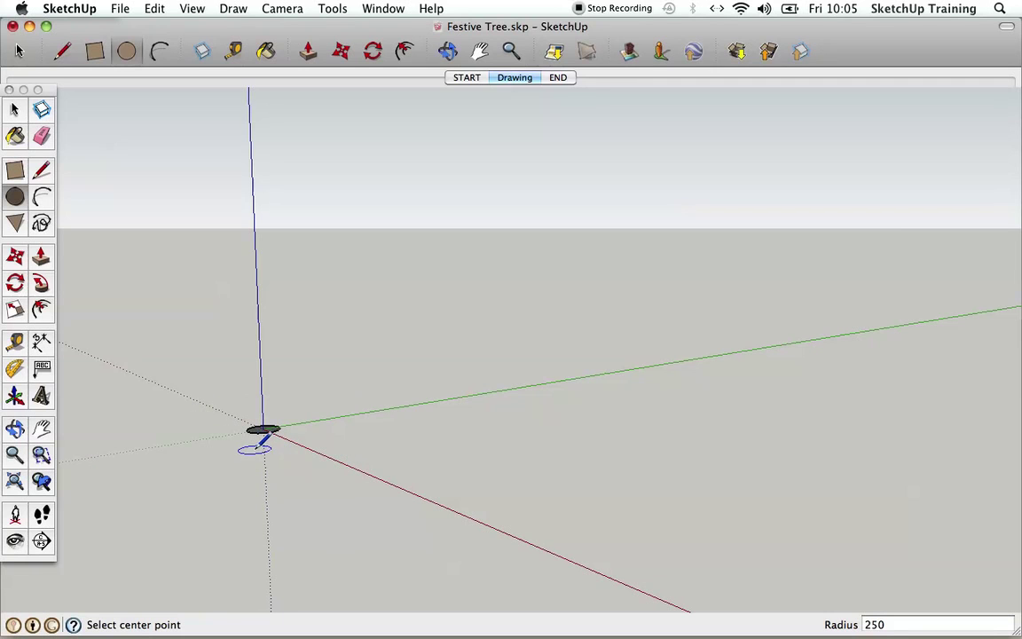
# Step: Push/Pull the 250 mm circle up into a 450 mm tall cylinder
pyautogui.scroll(2, 267, 433)
pyautogui.scroll(2, 259, 391)
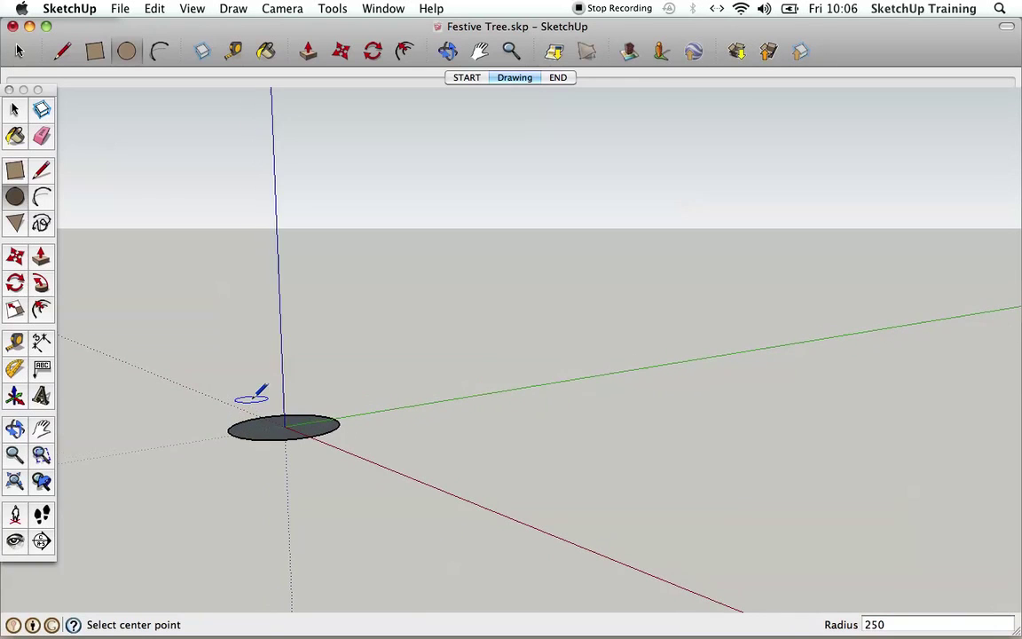
pyautogui.click(310, 55)
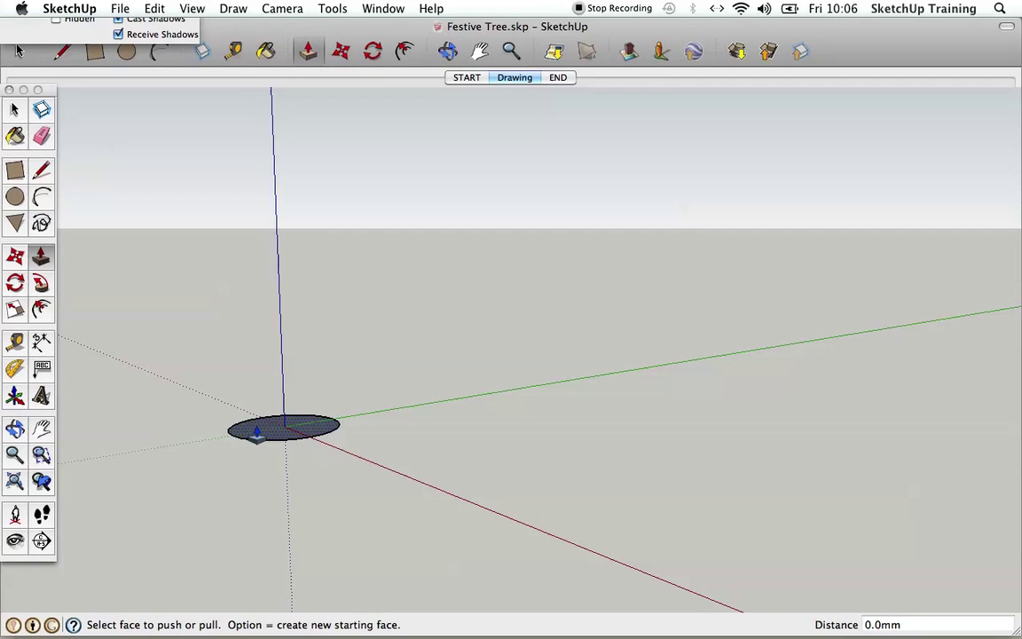
pyautogui.click(256, 433)
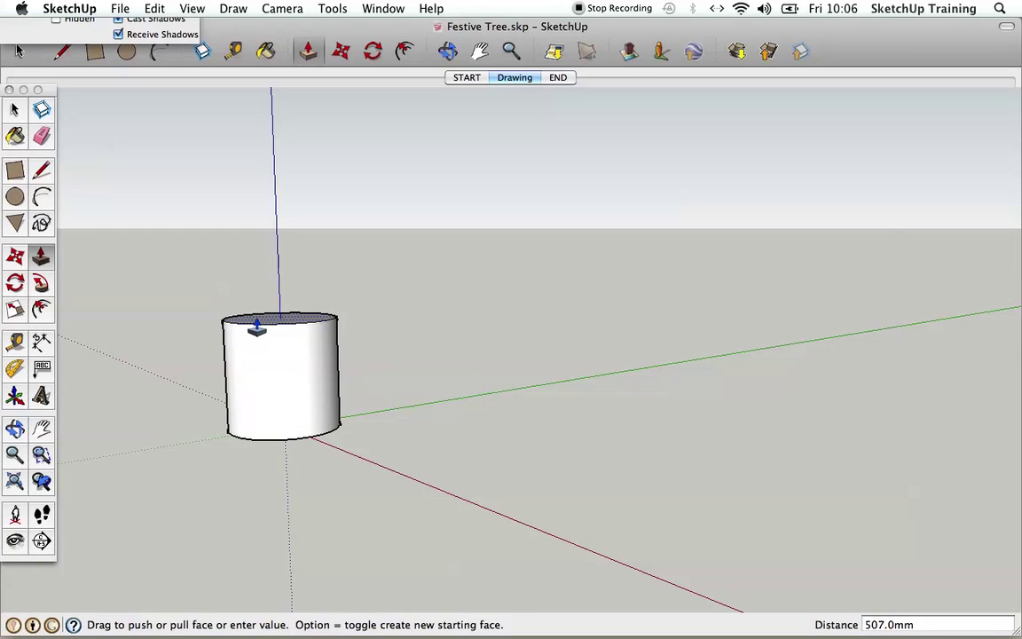
pyautogui.write('450')
pyautogui.press('Return')
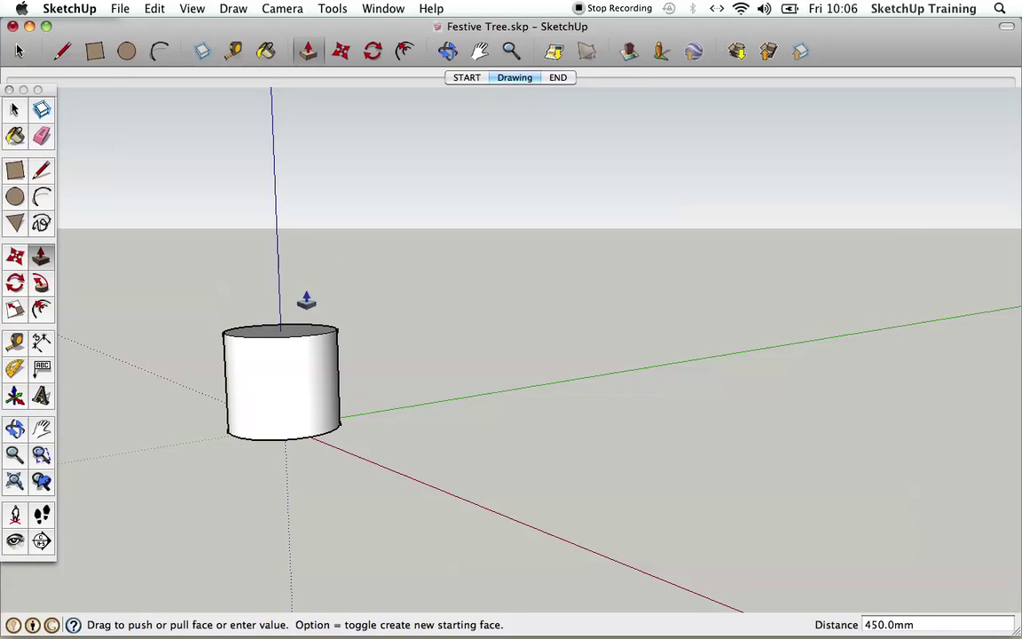
# Step: Move the cylinder's top circle edge outward 50 mm to flare the pot
pyautogui.click(448, 53)
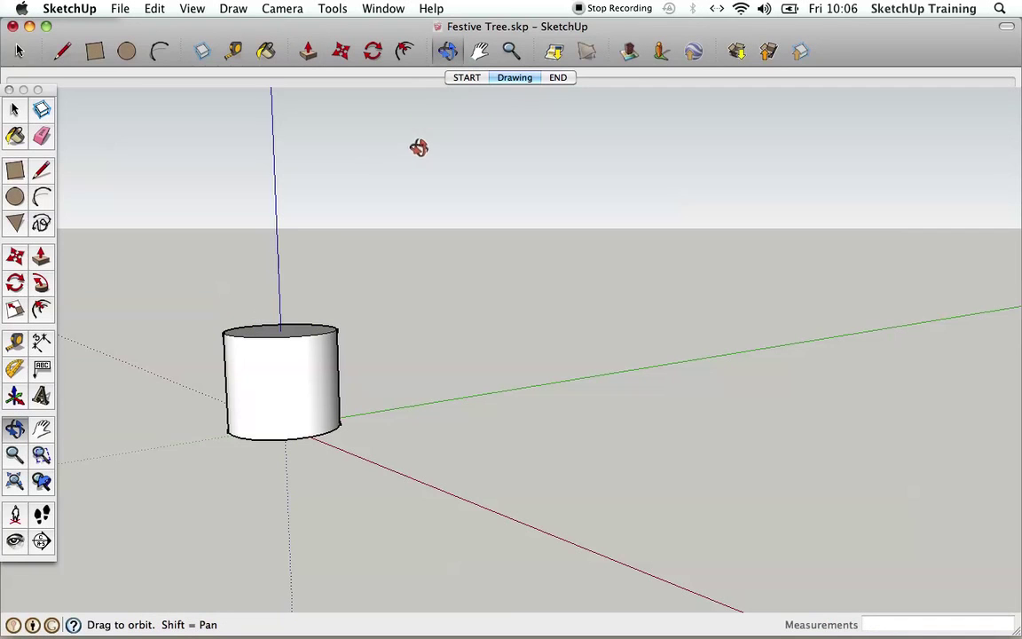
pyautogui.moveTo(422, 143); pyautogui.dragTo(404, 236)
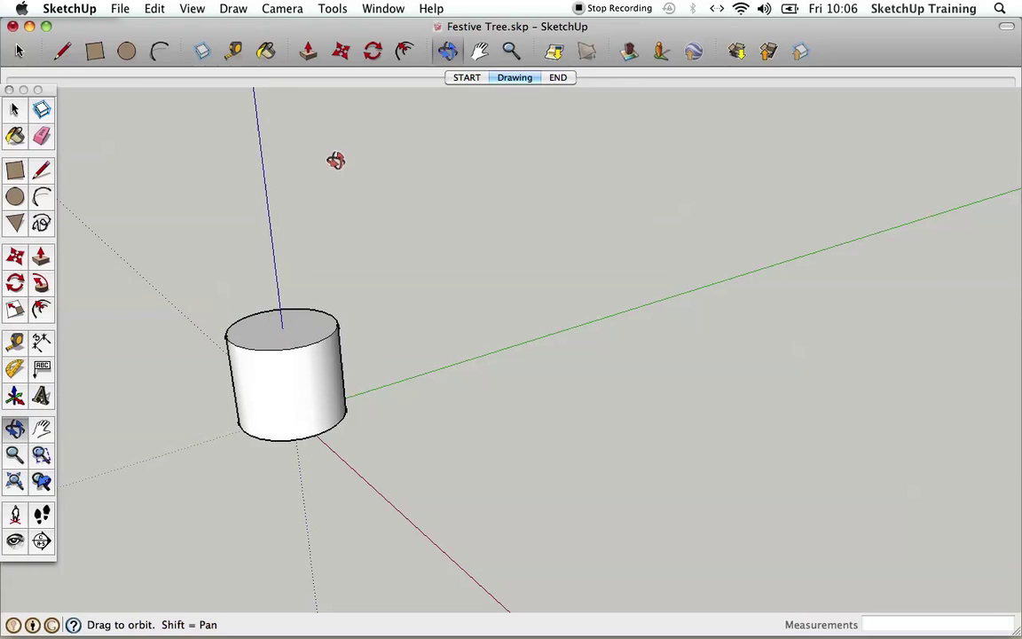
pyautogui.click(341, 53)
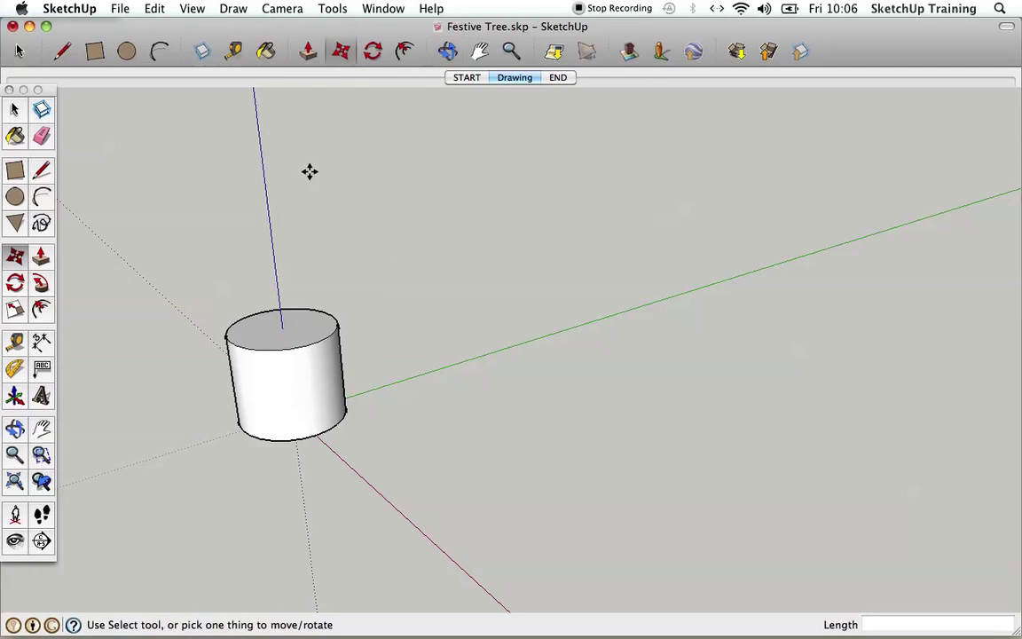
pyautogui.click(277, 352)
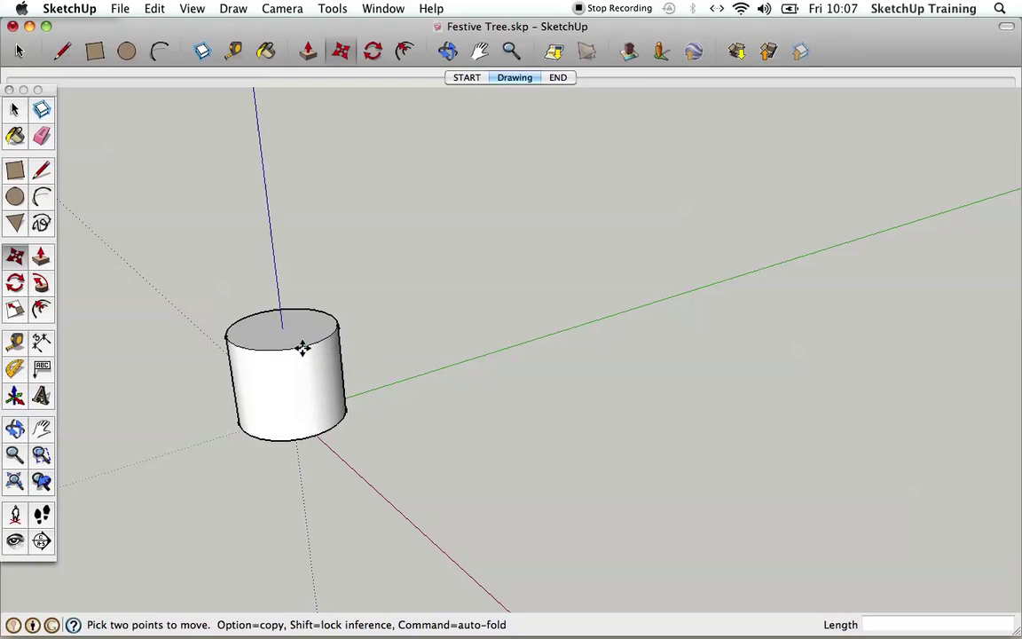
pyautogui.click(301, 347)
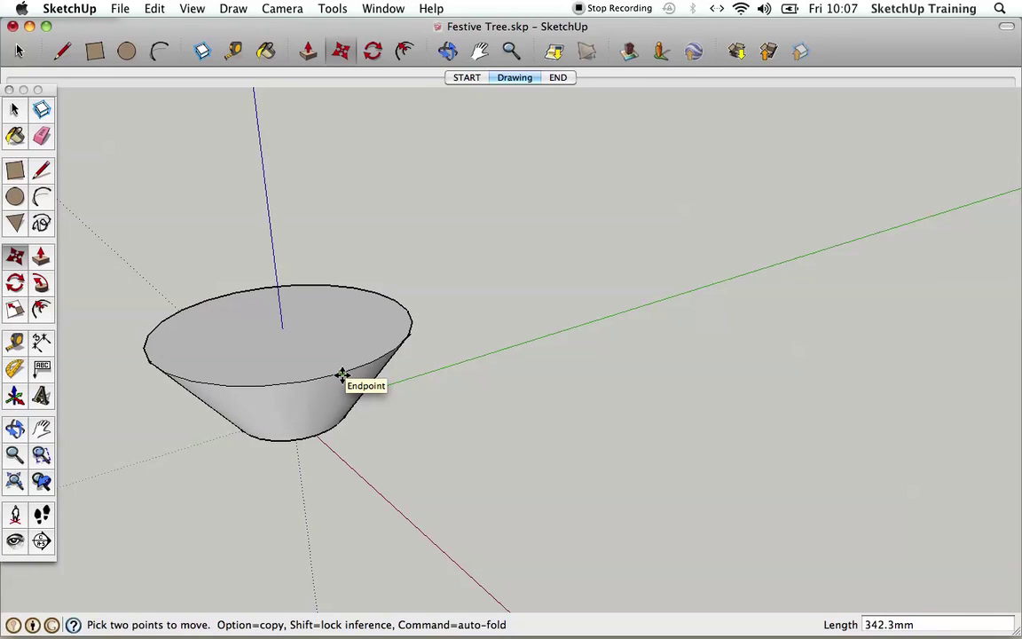
pyautogui.write('50')
pyautogui.press('Return')
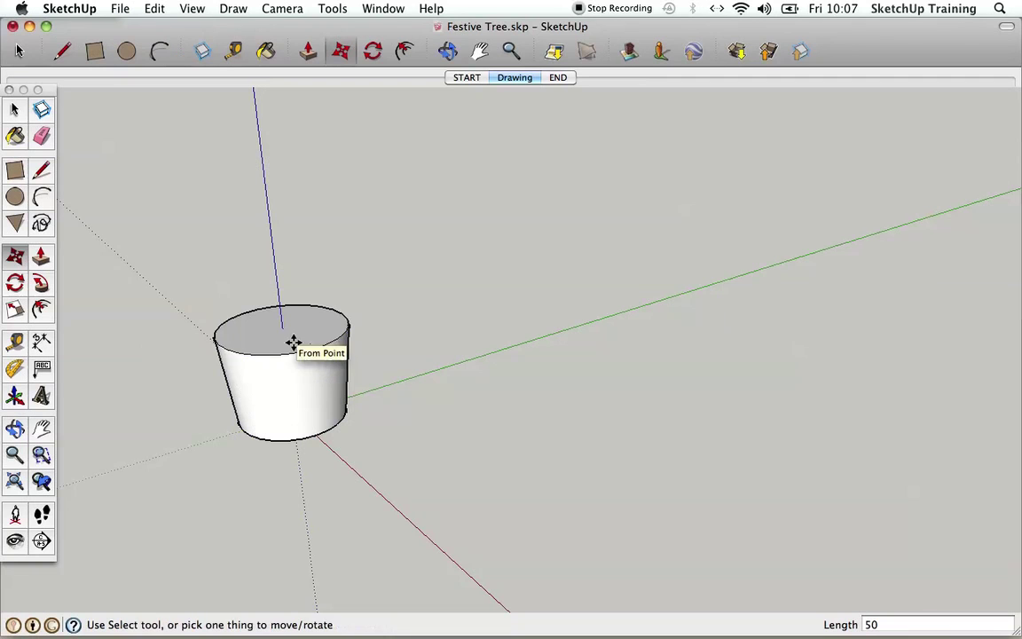
# Step: Pull a fresh 50 mm rim band up from the pot's top face
pyautogui.click(308, 53)
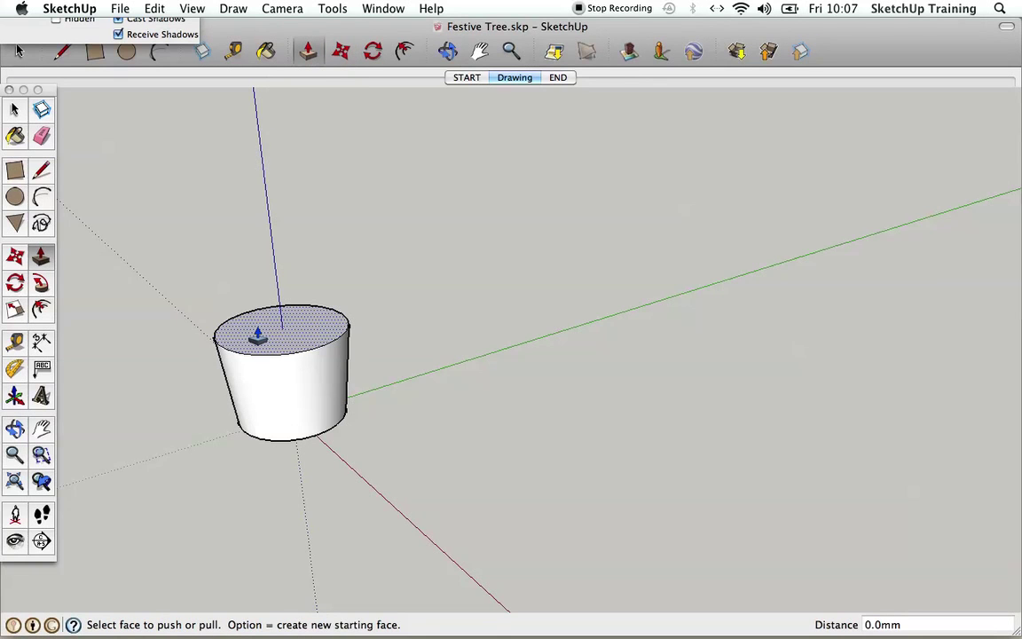
pyautogui.click(258, 335)
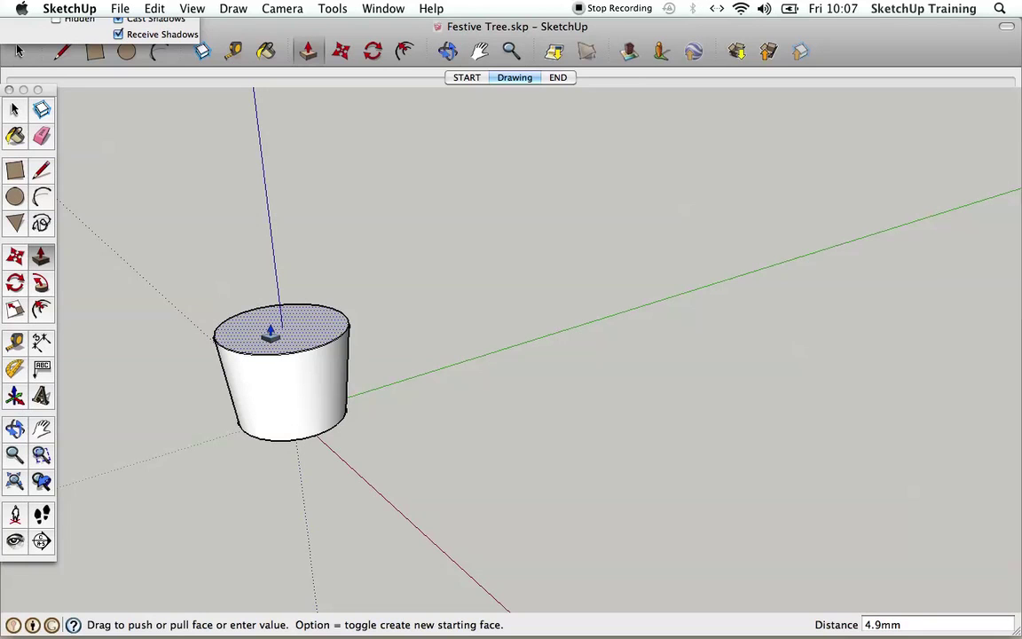
pyautogui.click(278, 327)
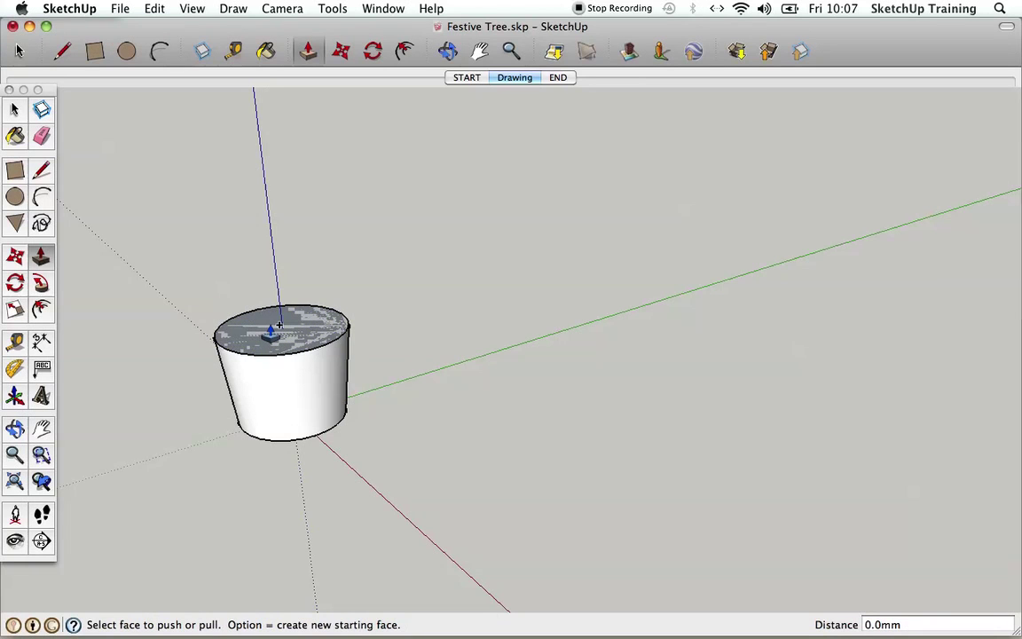
pyautogui.click(278, 327)
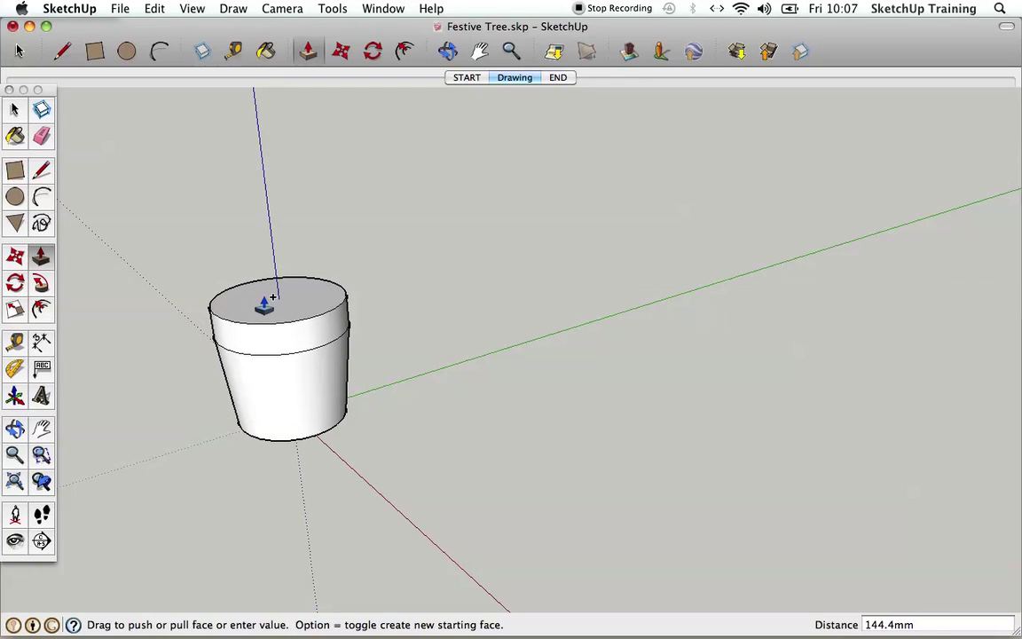
pyautogui.write('50')
pyautogui.press('Return')
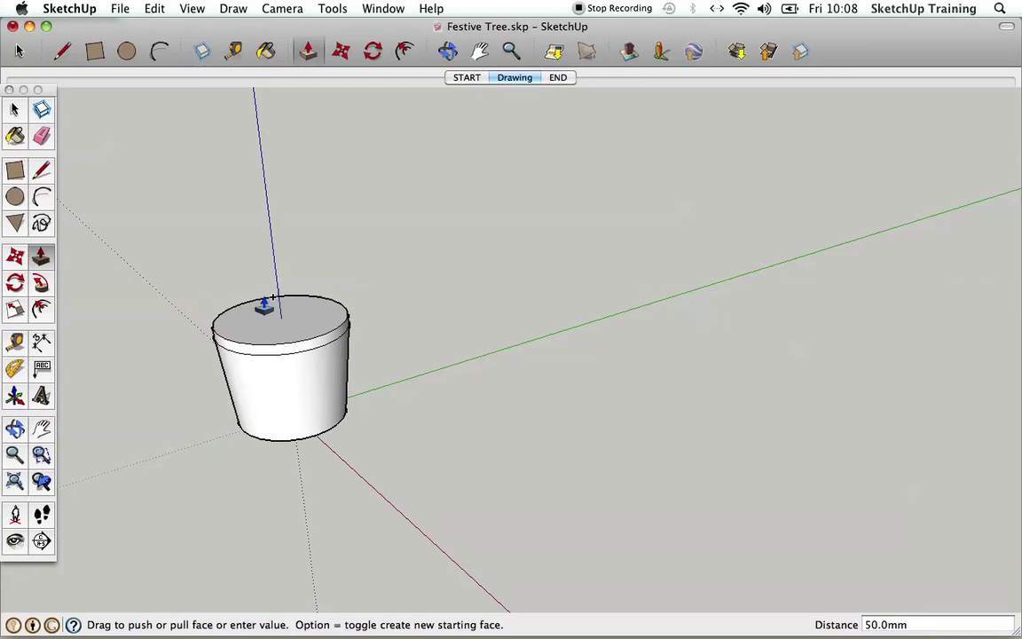
pyautogui.click(18, 52)
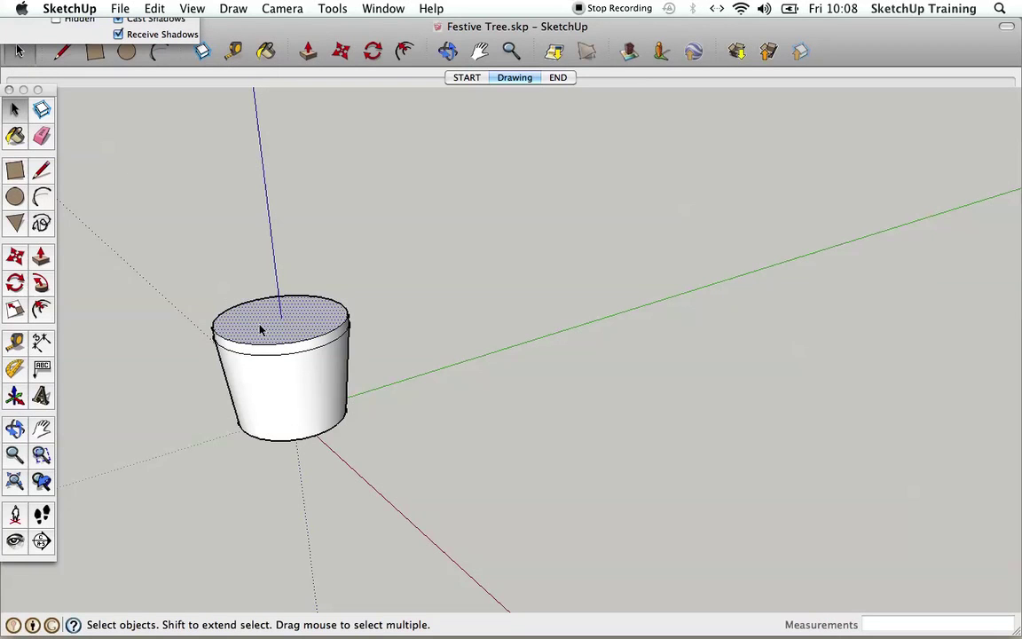
# Step: Delete the pot's top face, then select all geometry connected to its inner bottom
pyautogui.press('Delete')
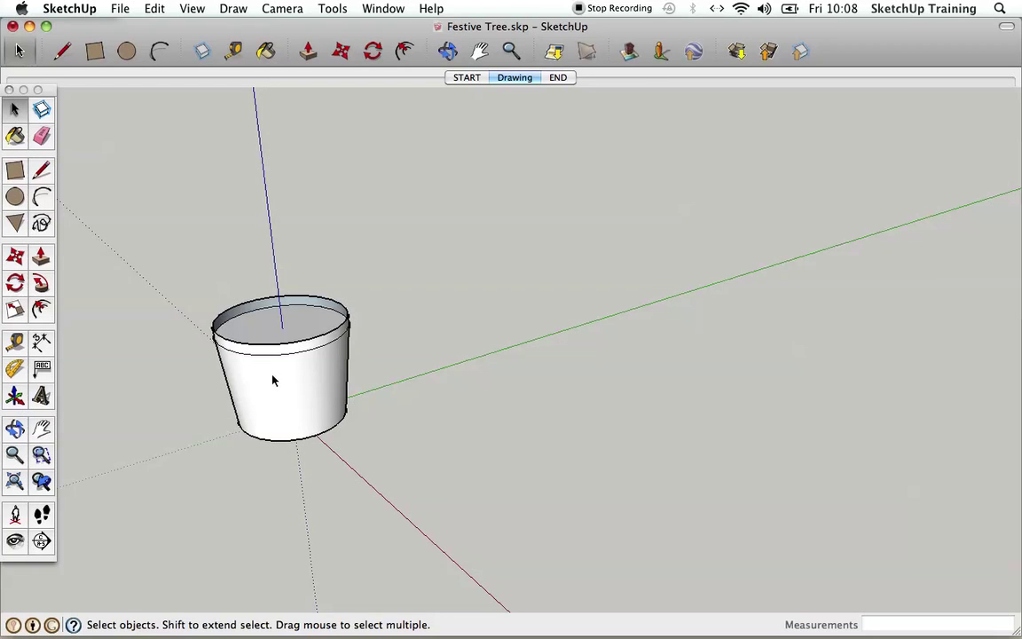
pyautogui.click(259, 331)
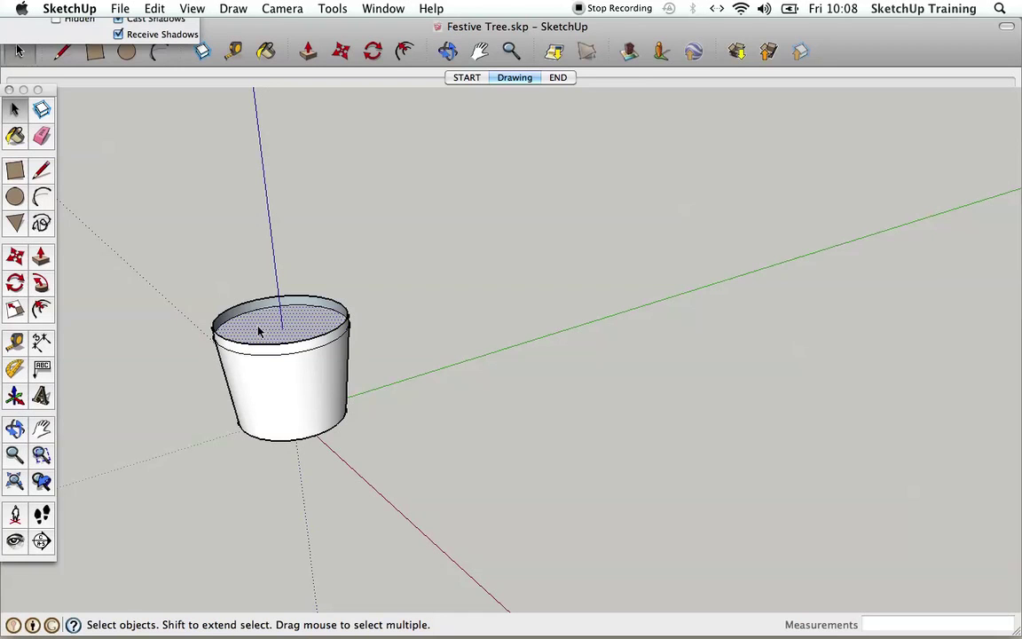
pyautogui.rightClick(259, 331)
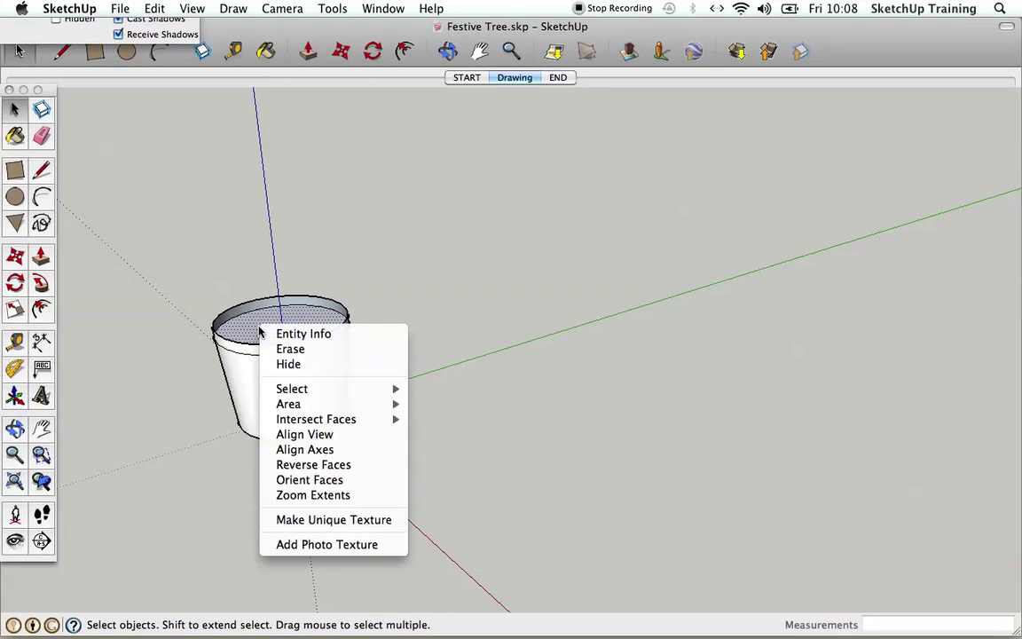
pyautogui.moveTo(290, 390)
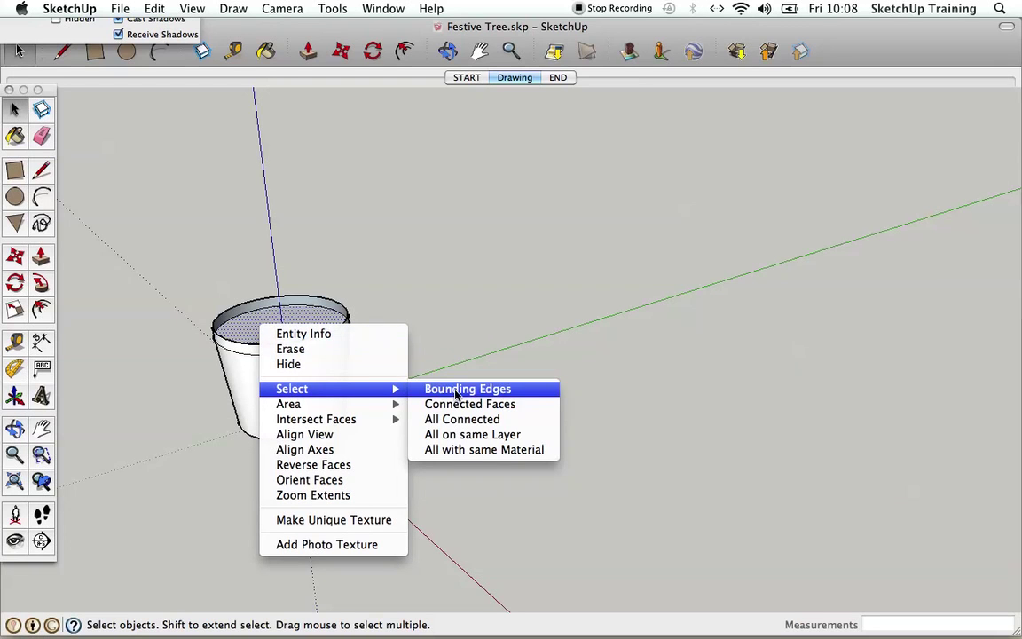
pyautogui.click(467, 424)
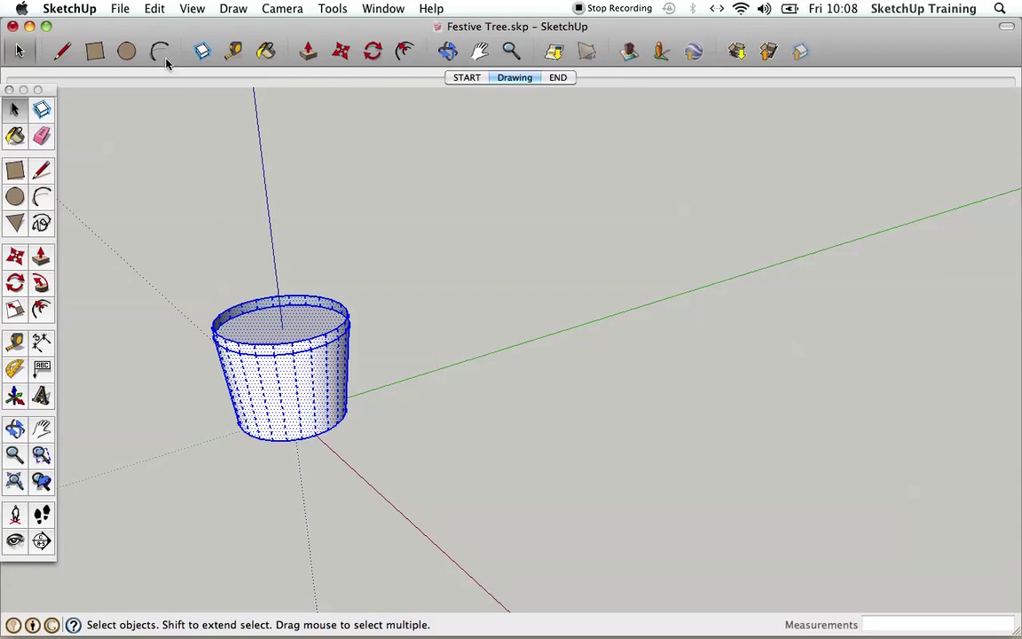
# Step: Make the selected pot geometry a group with Edit > Make Group, then inspect it
pyautogui.click(154, 9)
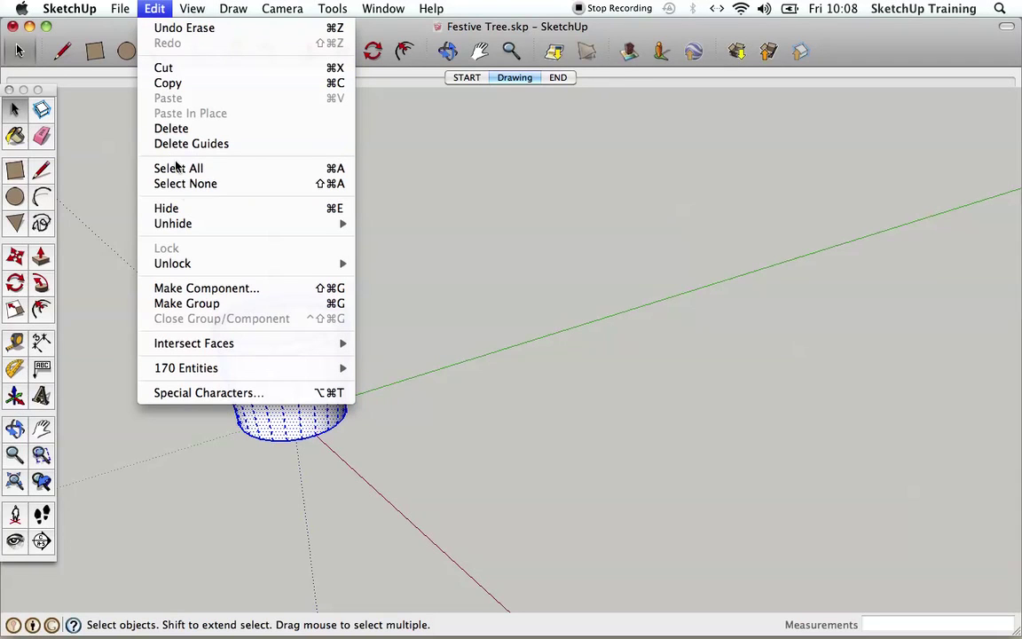
pyautogui.click(188, 304)
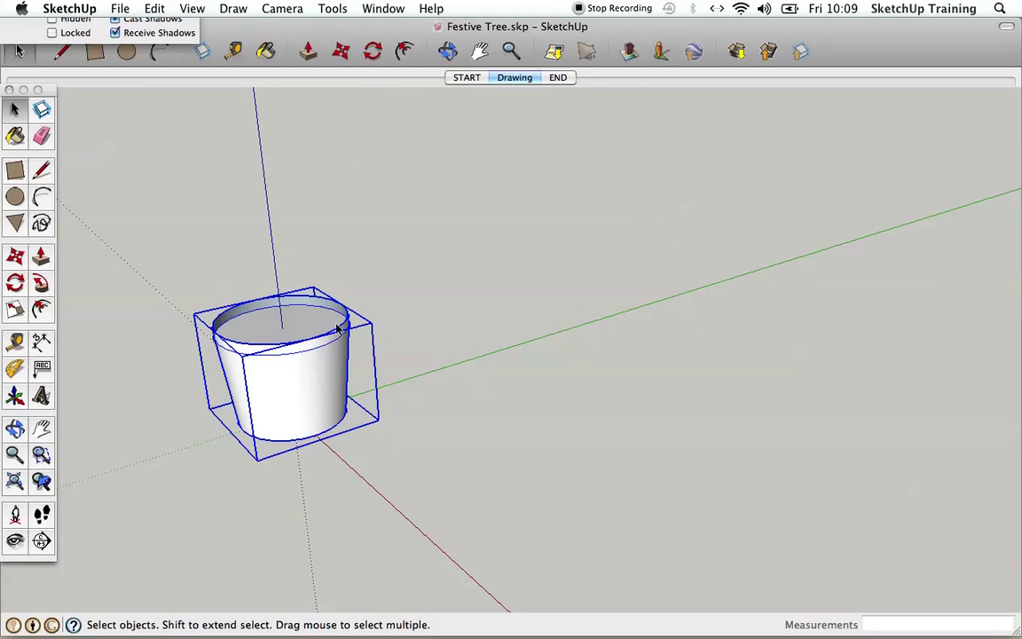
pyautogui.click(410, 316)
pyautogui.click(347, 328)
pyautogui.doubleClick(339, 332)
pyautogui.click(293, 327)
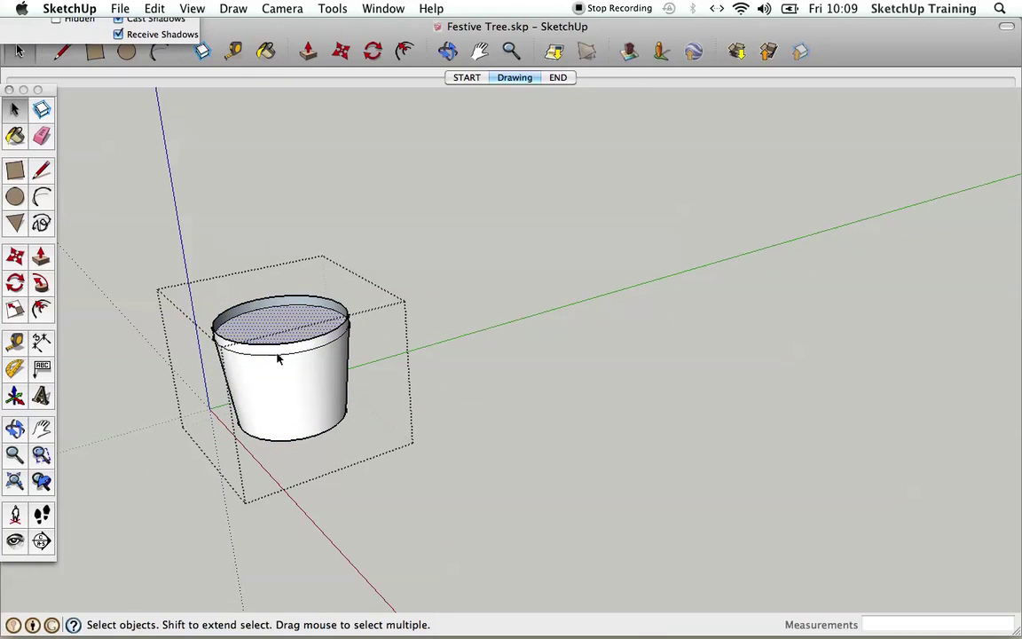
pyautogui.click(287, 385)
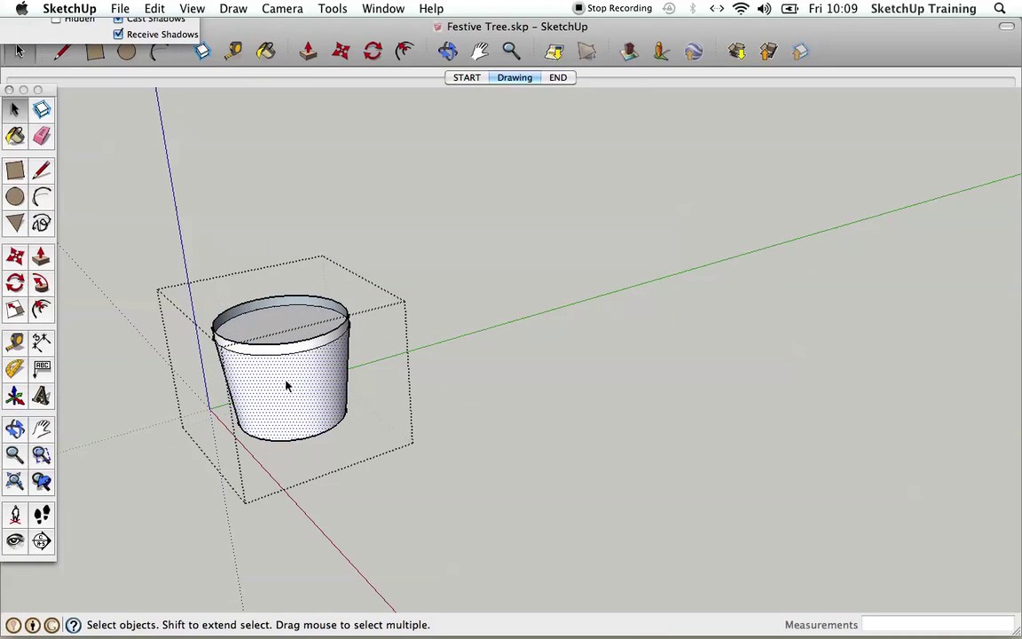
pyautogui.click(432, 278)
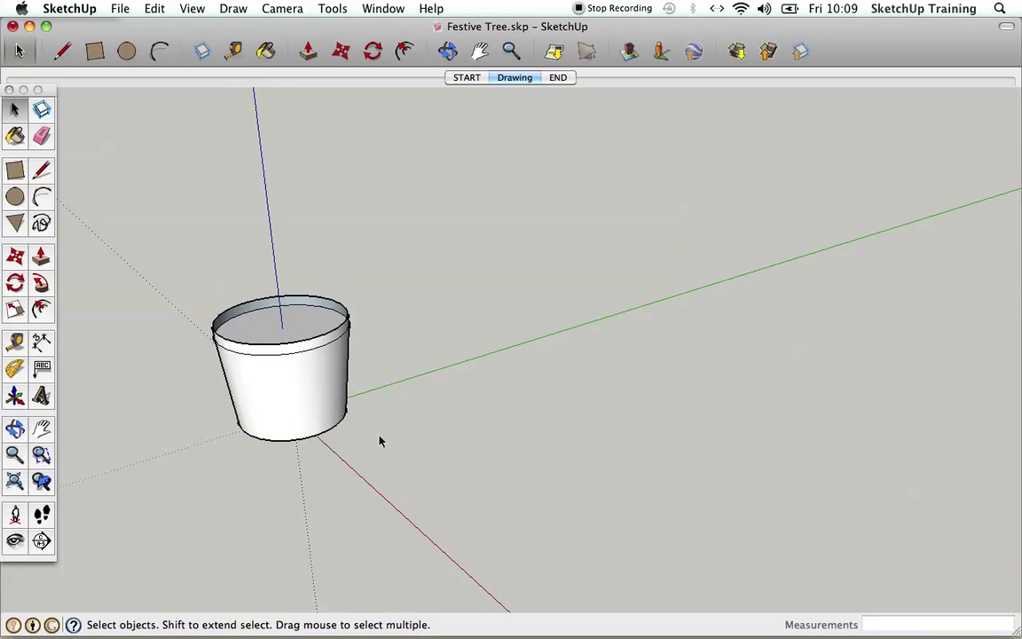
pyautogui.scroll(-3, 504, 472)
pyautogui.scroll(2, 348, 364)
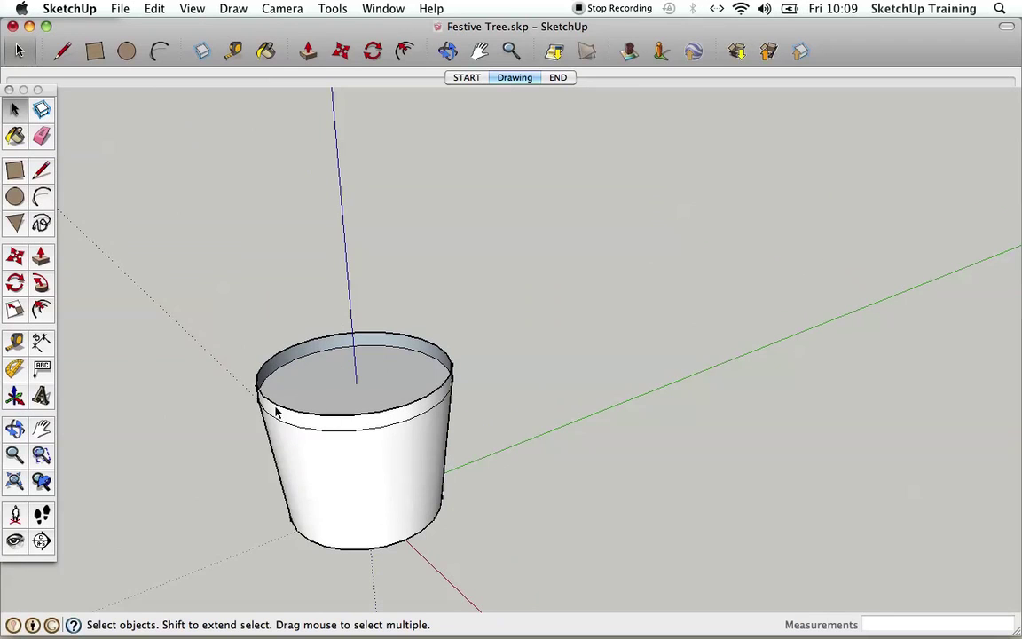
# Step: Draw a 75 mm radius circle centred on the pot's top
pyautogui.click(16, 196)
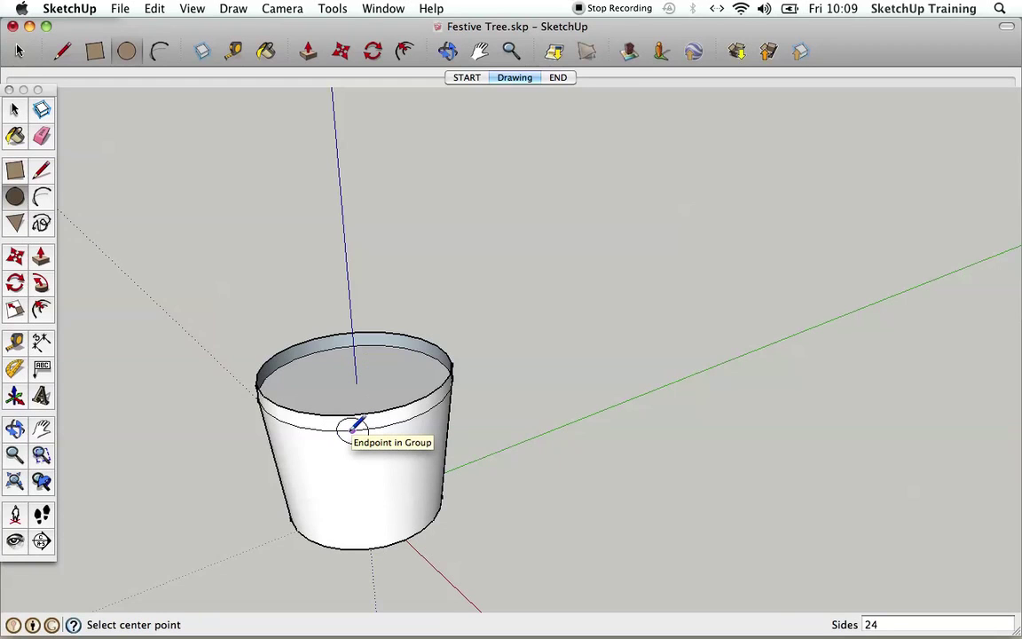
pyautogui.click(356, 383)
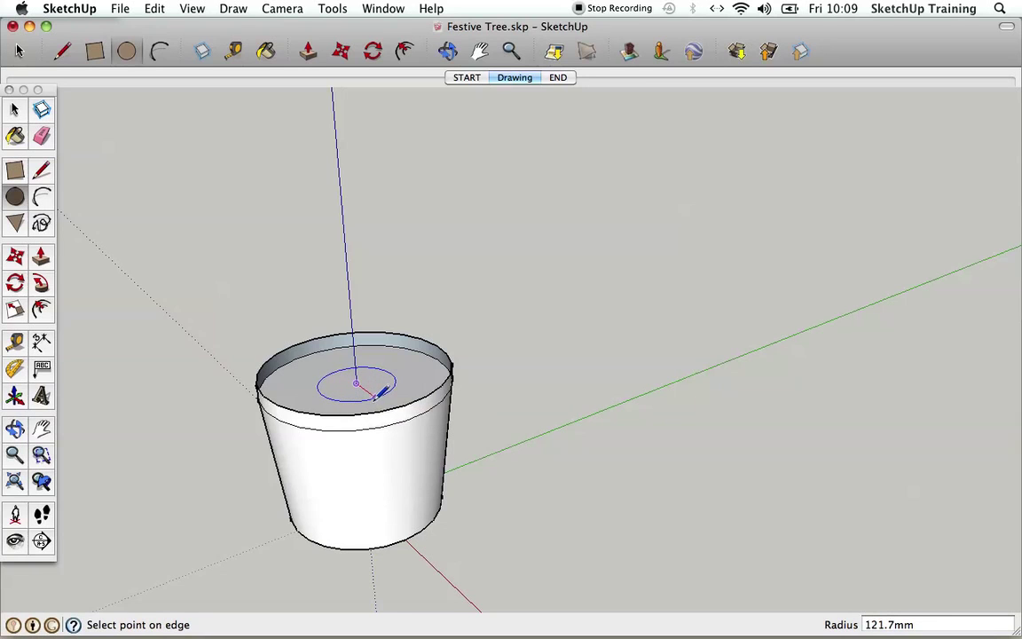
pyautogui.write('75')
pyautogui.press('Return')
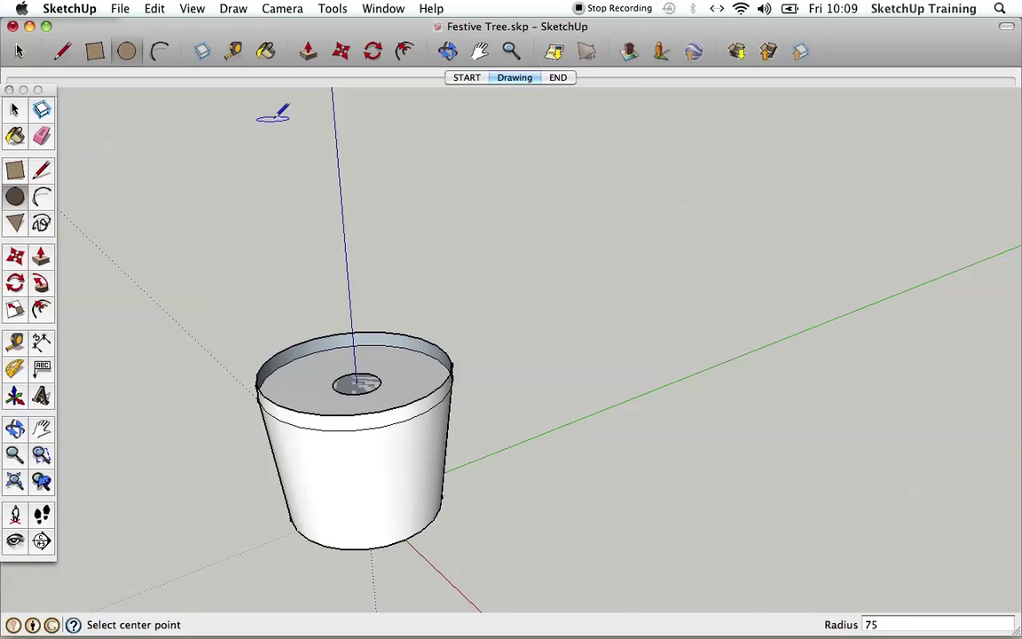
# Step: Push/Pull the 75 mm circle up 200 mm to form the trunk
pyautogui.click(308, 50)
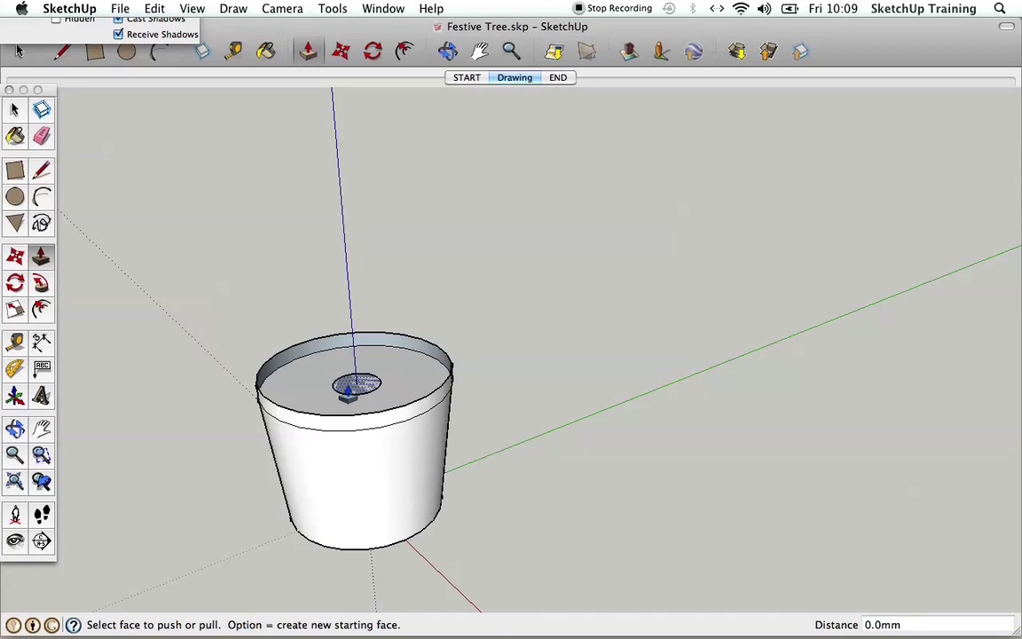
pyautogui.click(349, 390)
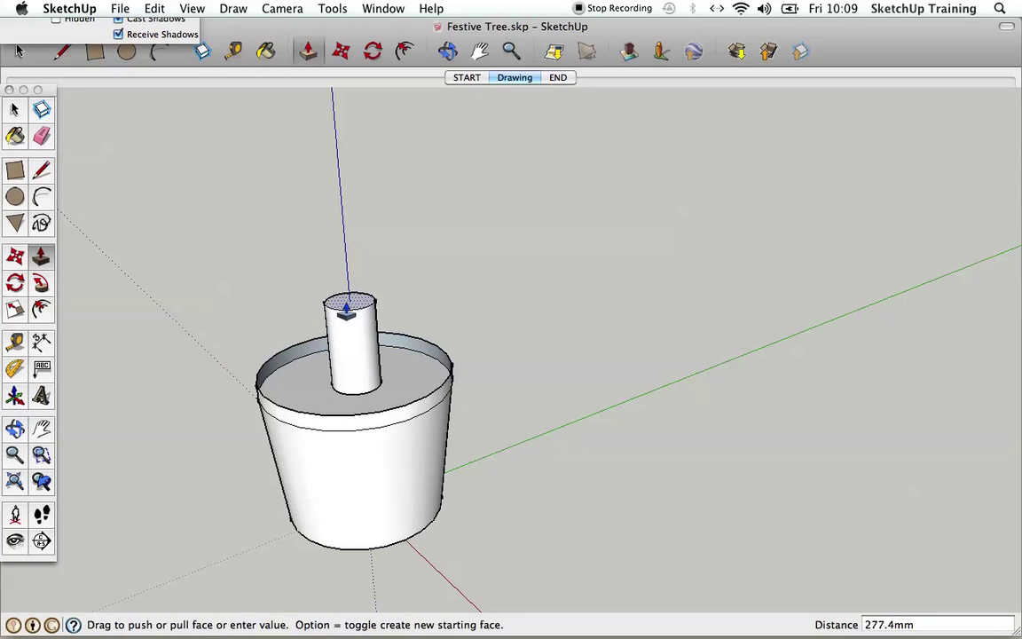
pyautogui.write('200')
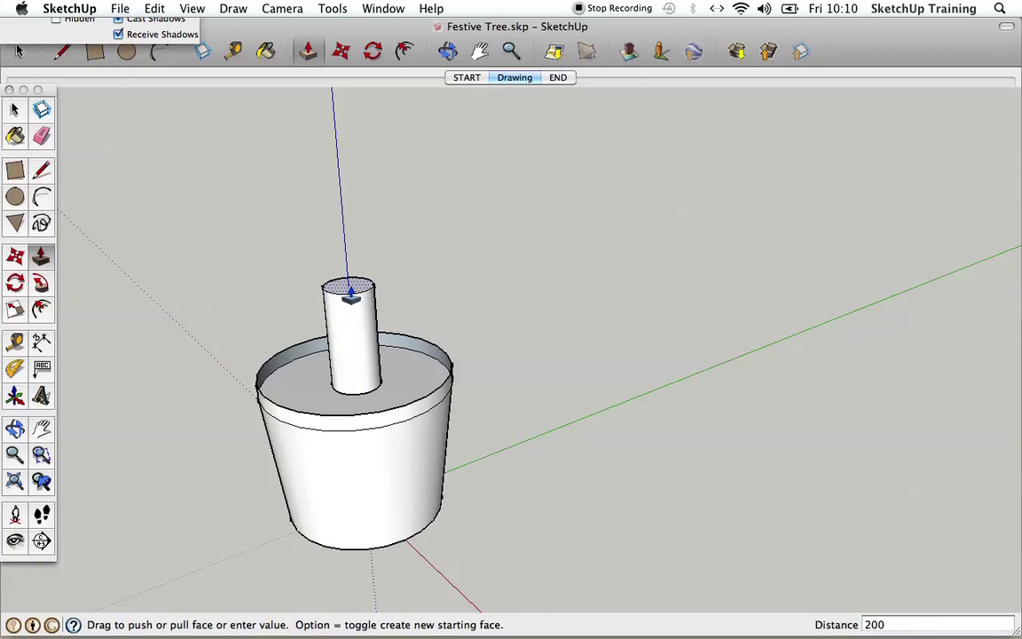
pyautogui.press('Return')
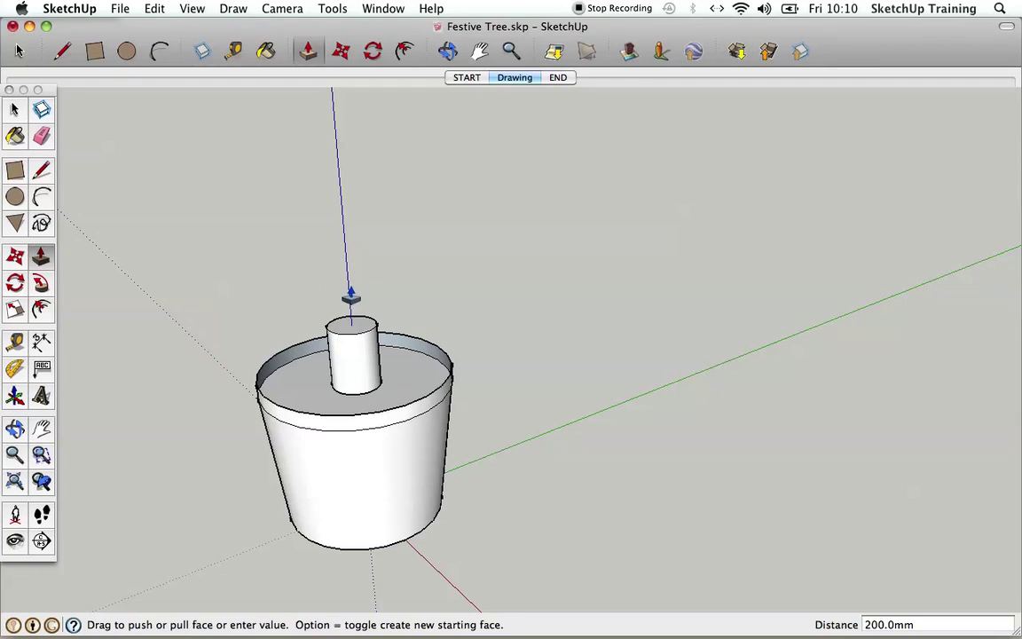
pyautogui.click(17, 51)
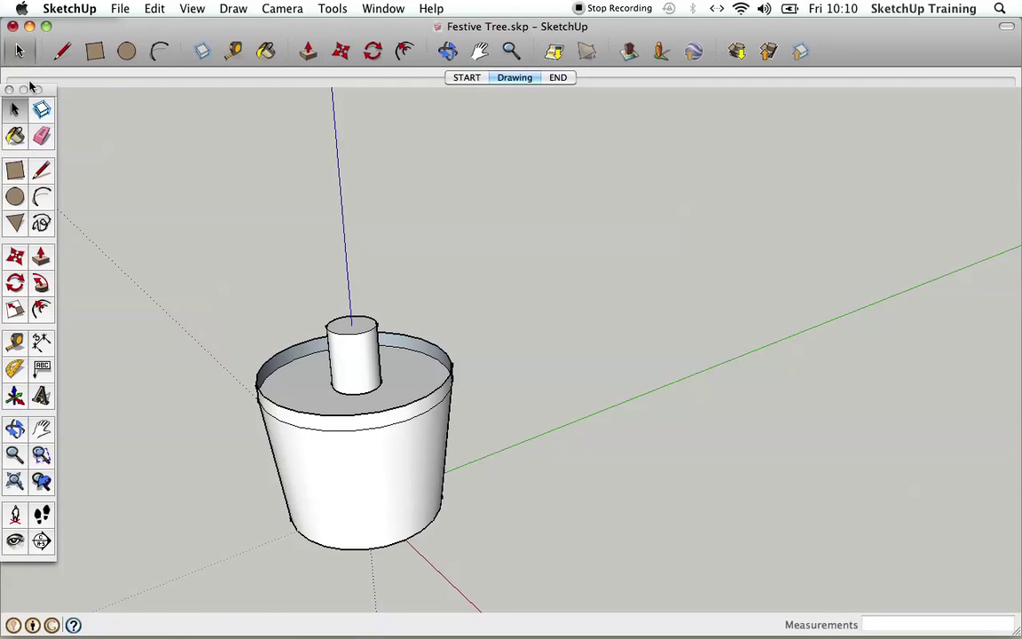
# Step: Select all geometry connected to the trunk top and make it a separate group
pyautogui.click(362, 325)
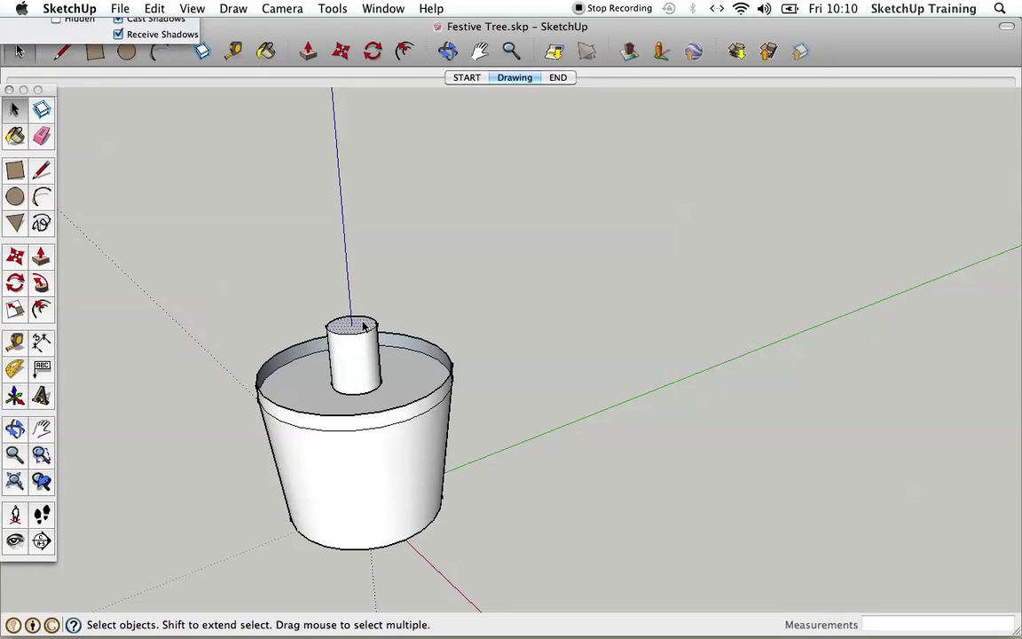
pyautogui.rightClick(362, 326)
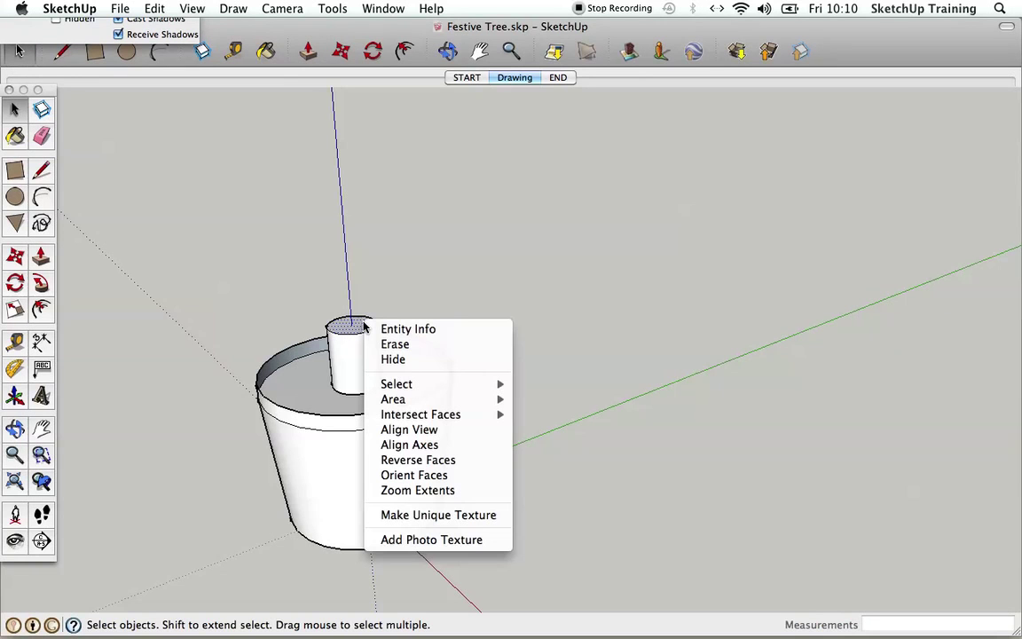
pyautogui.moveTo(430, 390)
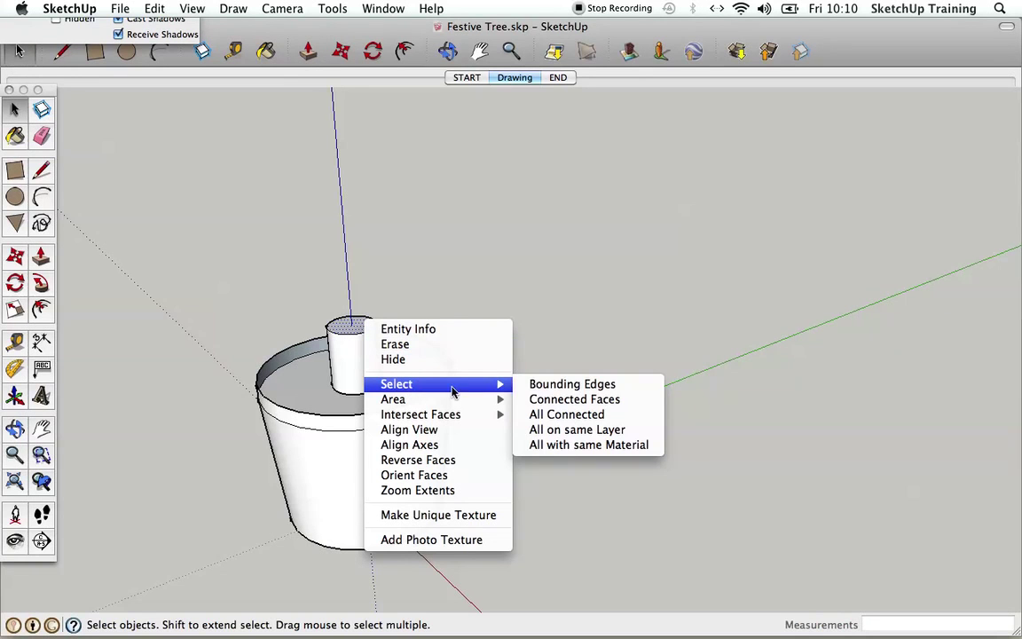
pyautogui.click(561, 415)
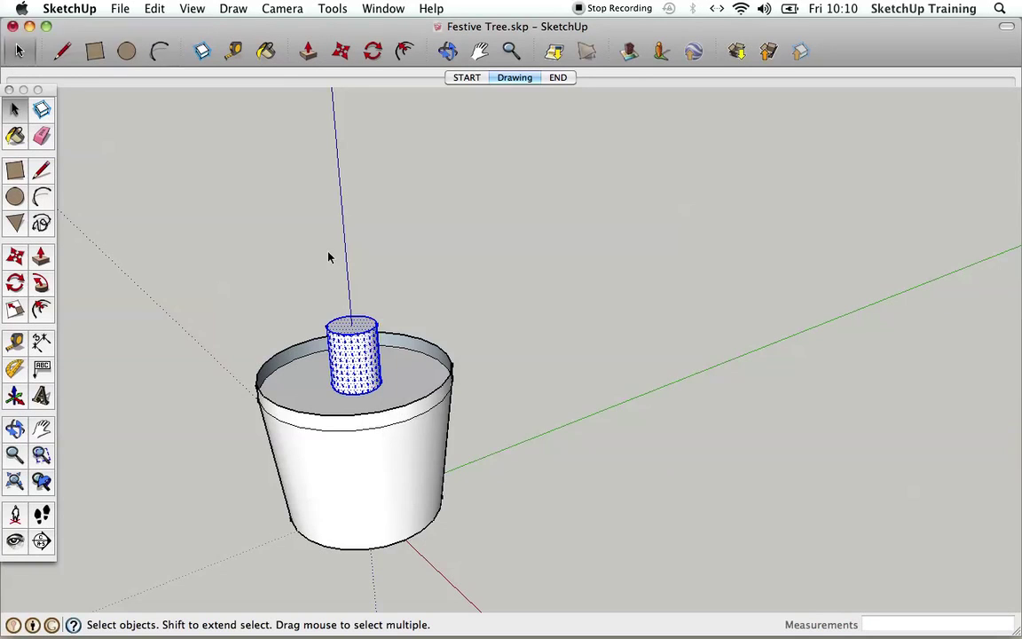
pyautogui.click(154, 11)
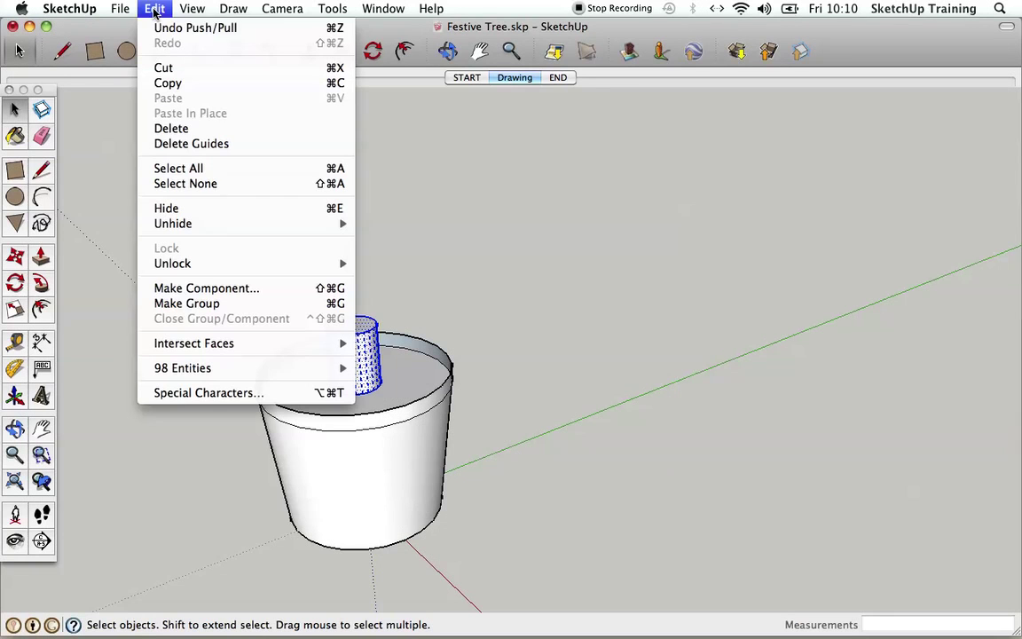
pyautogui.click(174, 303)
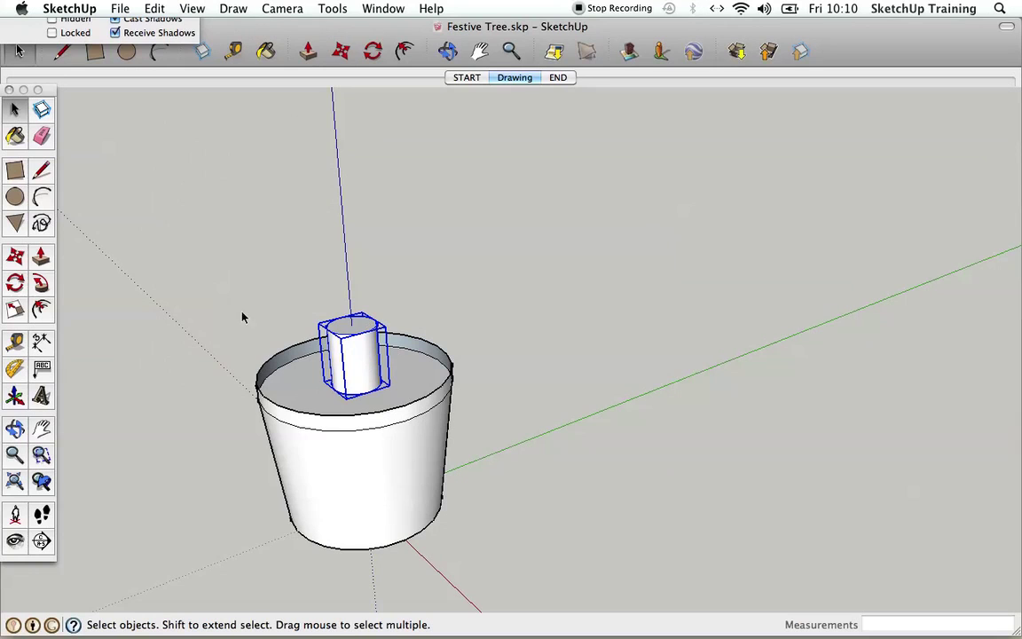
pyautogui.click(226, 213)
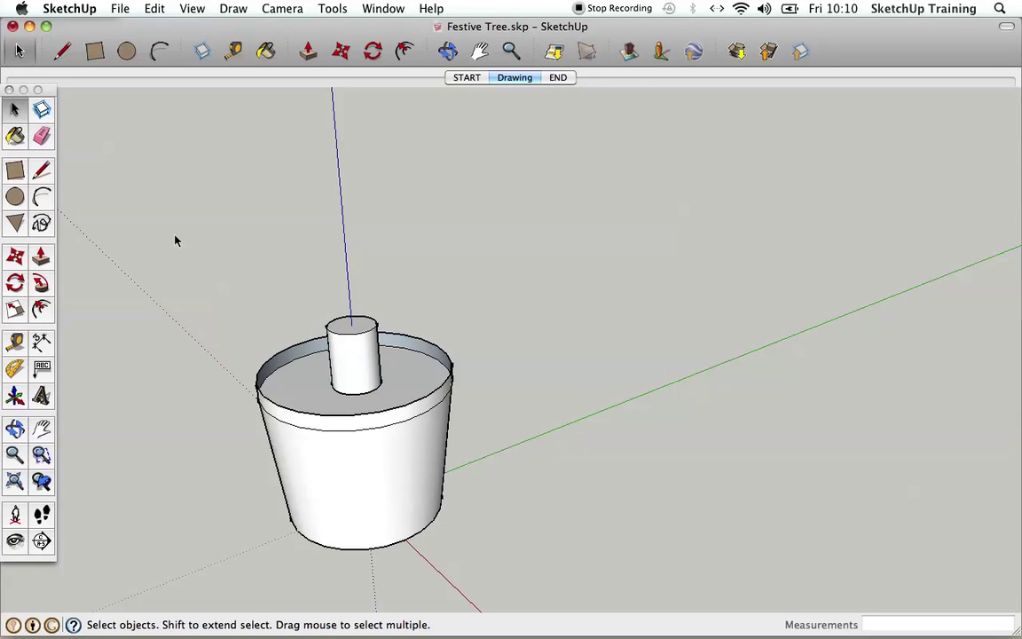
# Step: Draw a 750 mm radius circle centred on the trunk top, then recentre the view
pyautogui.click(15, 197)
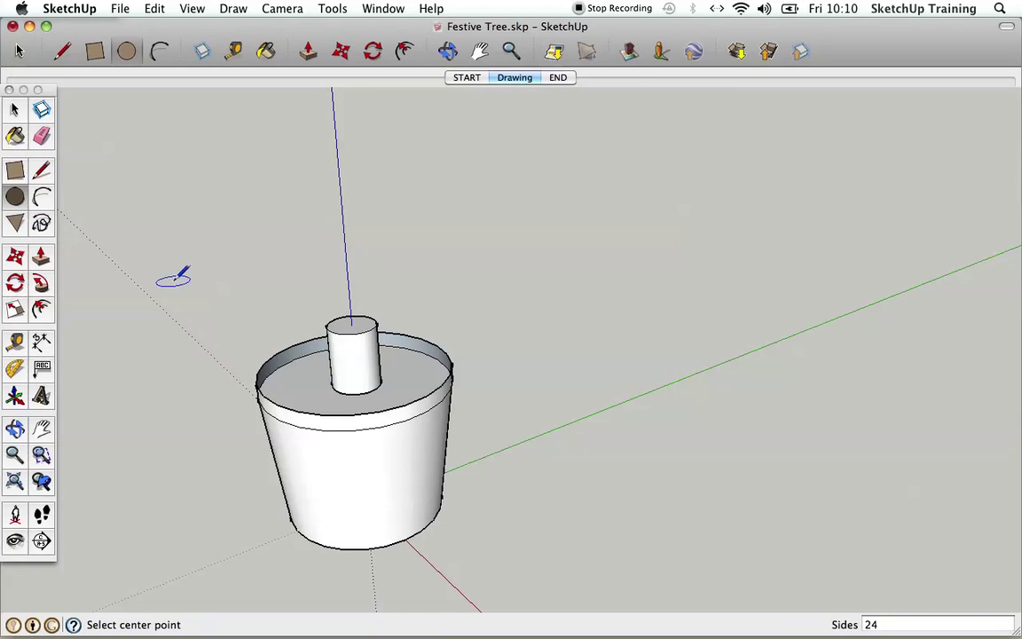
pyautogui.click(352, 323)
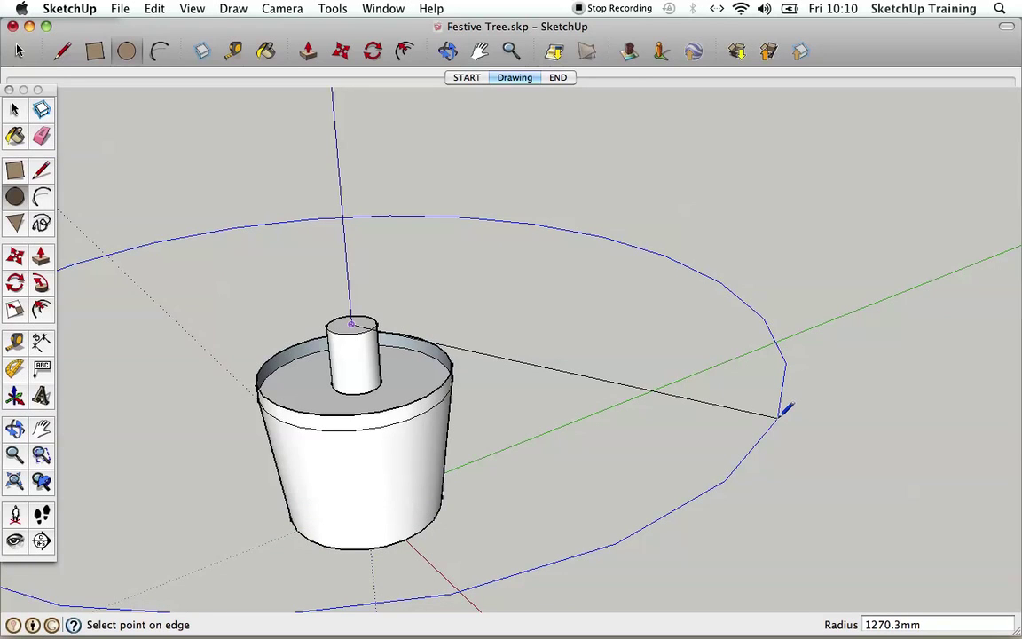
pyautogui.write('750')
pyautogui.press('Return')
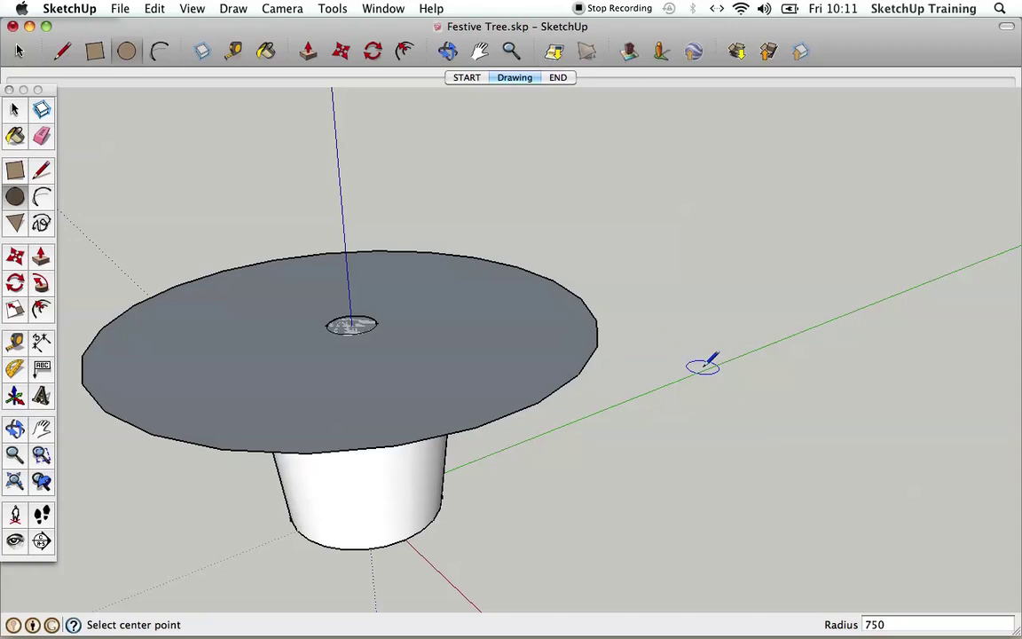
pyautogui.scroll(-4, 672, 381)
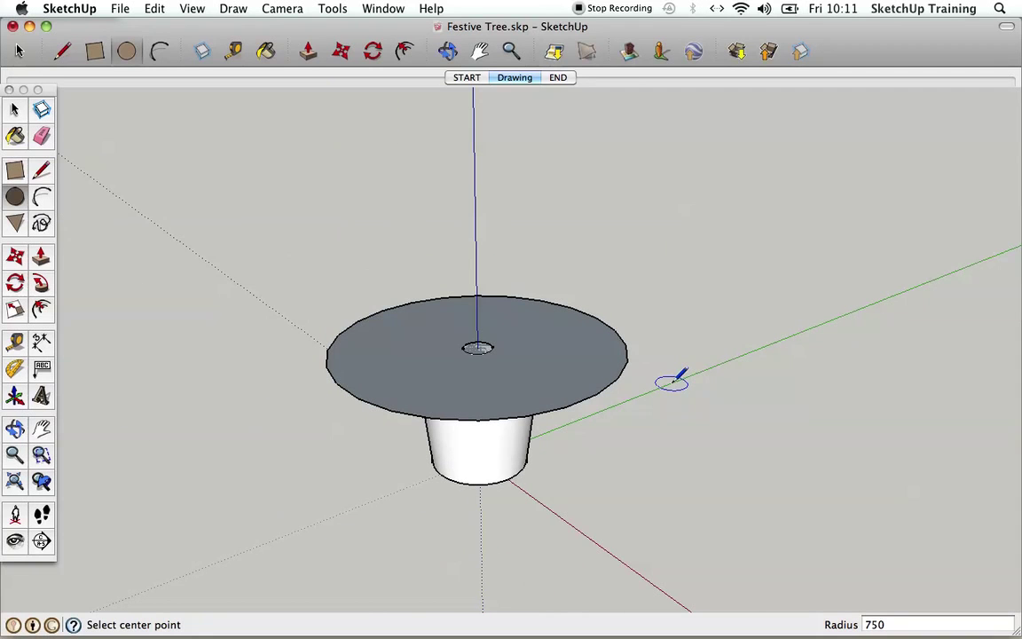
pyautogui.scroll(-2, 675, 330)
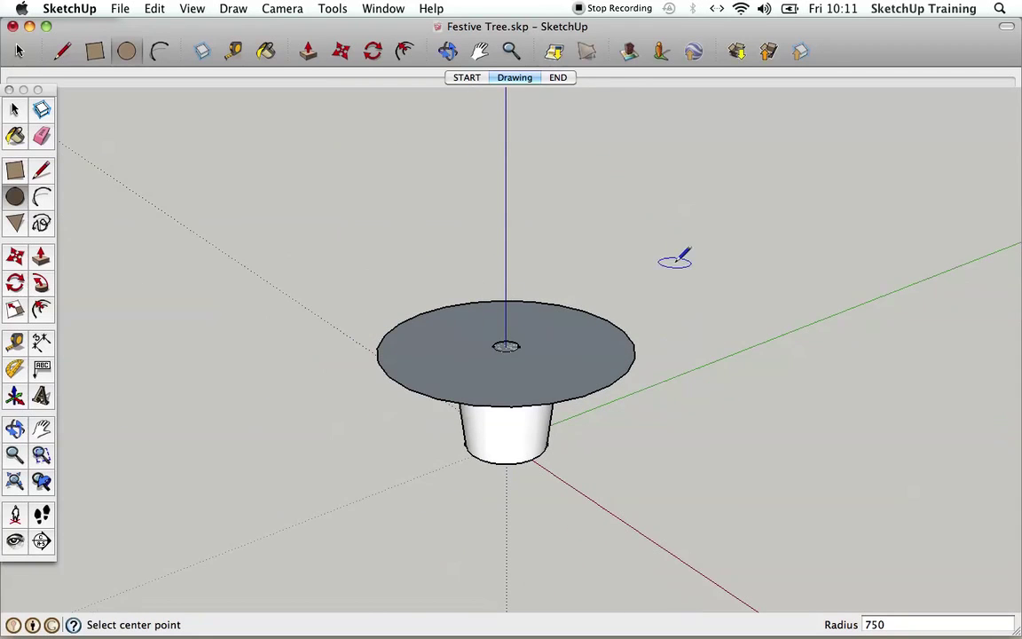
pyautogui.click(479, 51)
pyautogui.moveTo(557, 221); pyautogui.dragTo(511, 315)
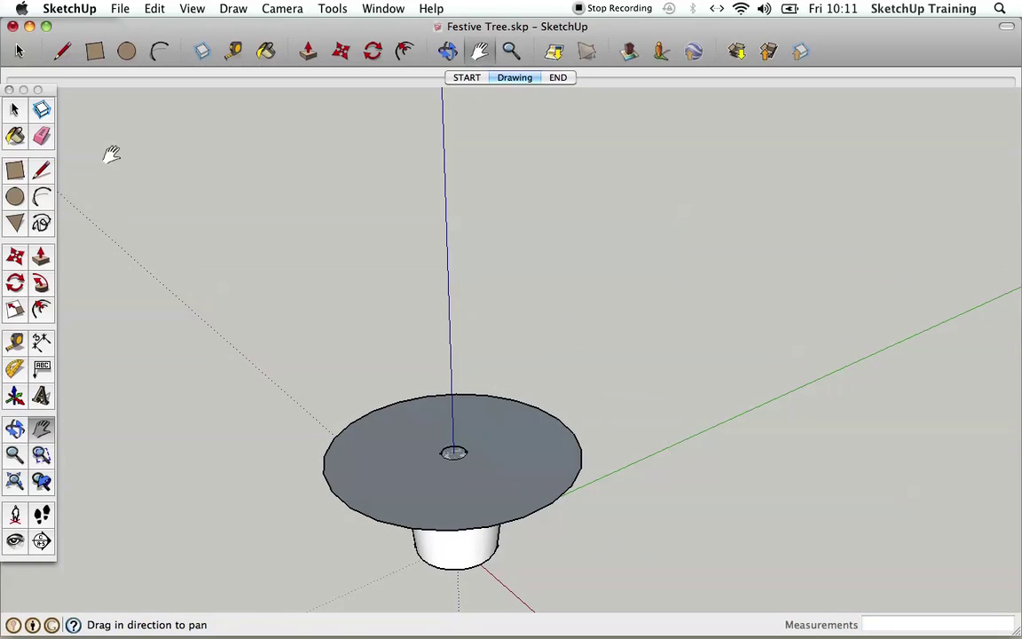
pyautogui.click(19, 51)
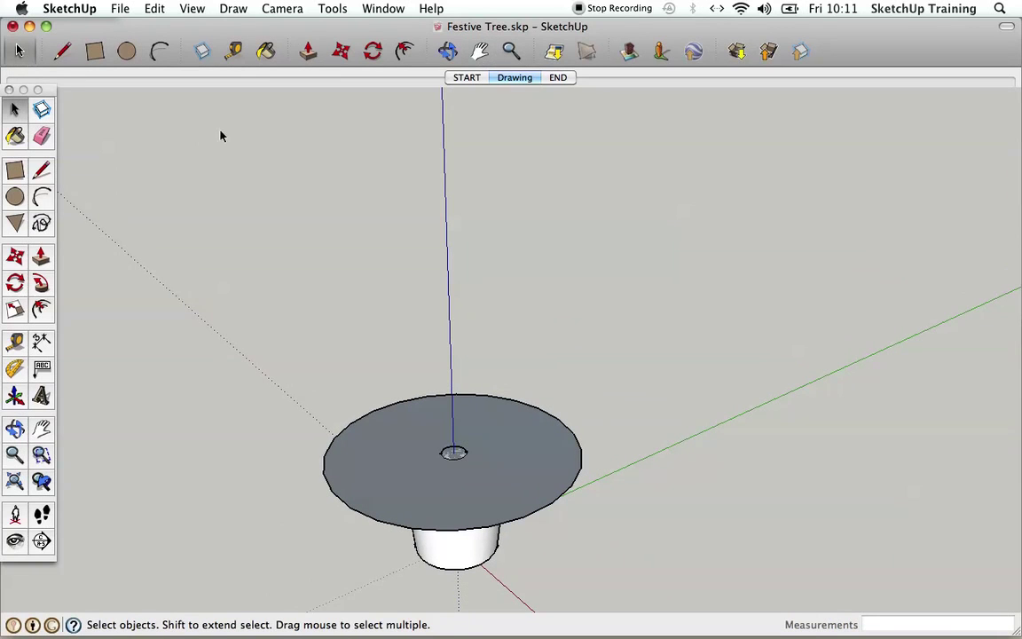
# Step: Push/Pull the 750 mm disc up 1800 mm into a tall cylinder
pyautogui.click(309, 57)
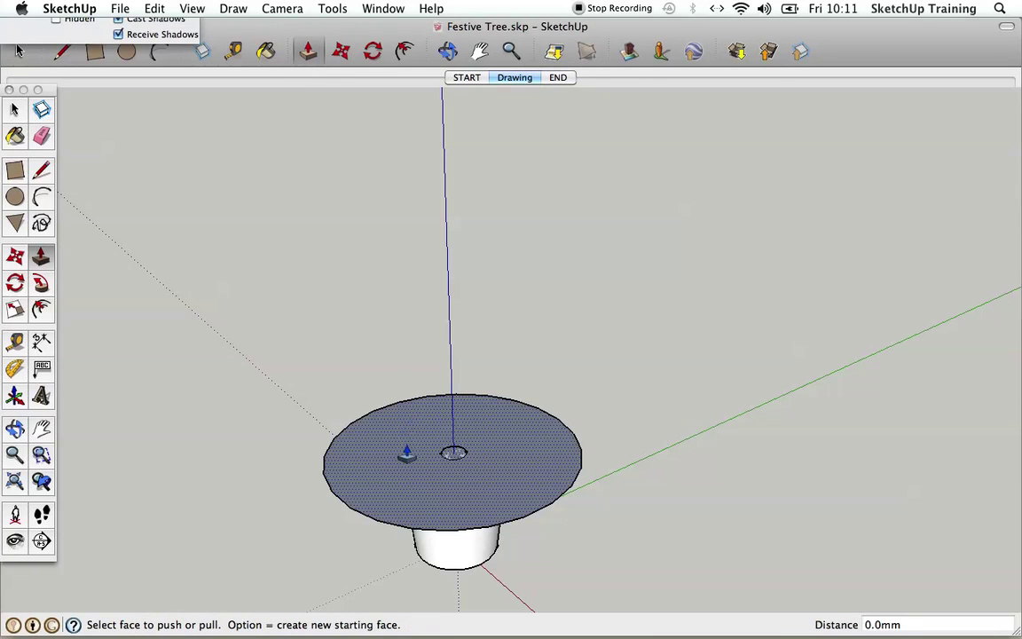
pyautogui.moveTo(406, 455); pyautogui.dragTo(400, 255)
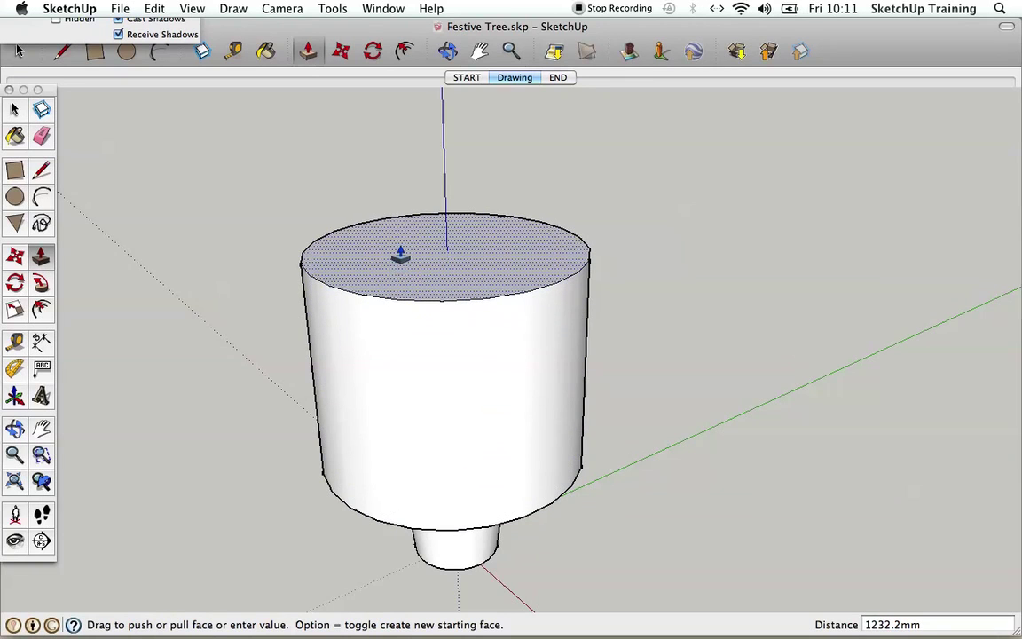
pyautogui.write('18')
pyautogui.press('Return')
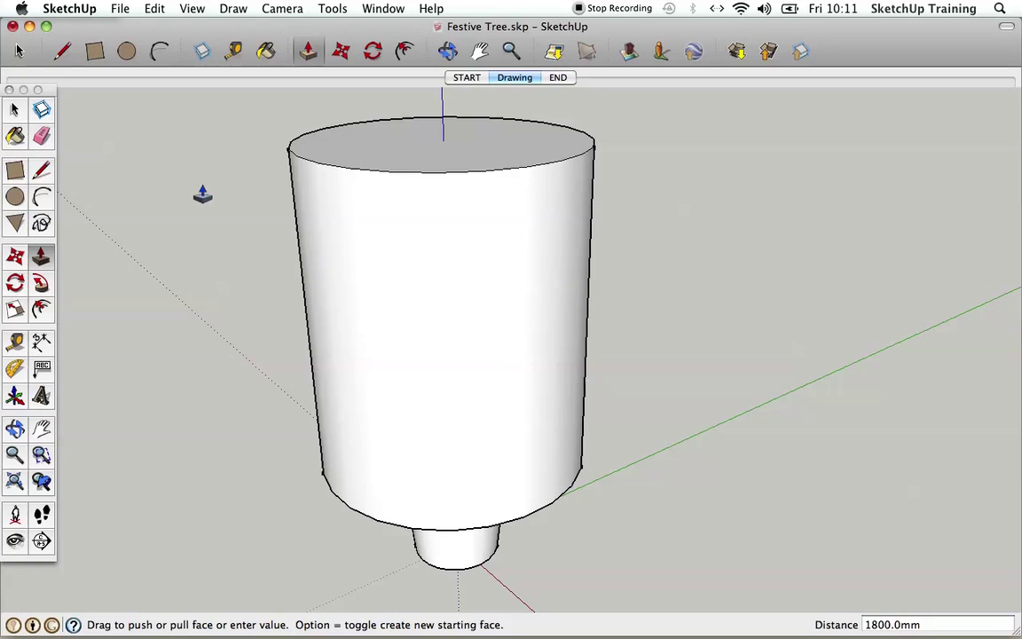
pyautogui.click(344, 53)
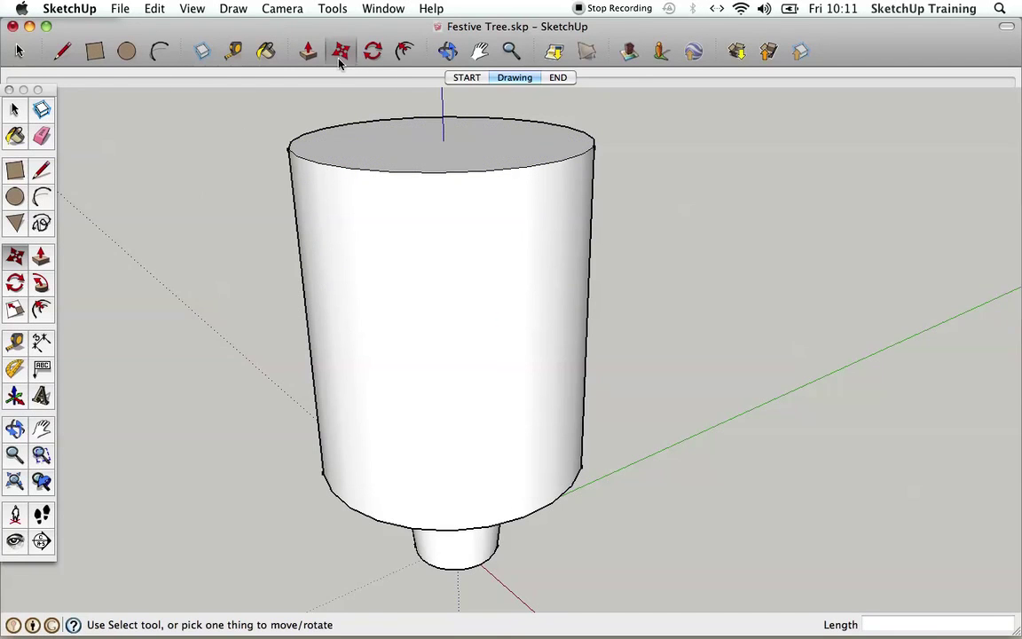
# Step: Snap the cylinder's top circle onto the blue axis to taper it into a cone
pyautogui.click(527, 167)
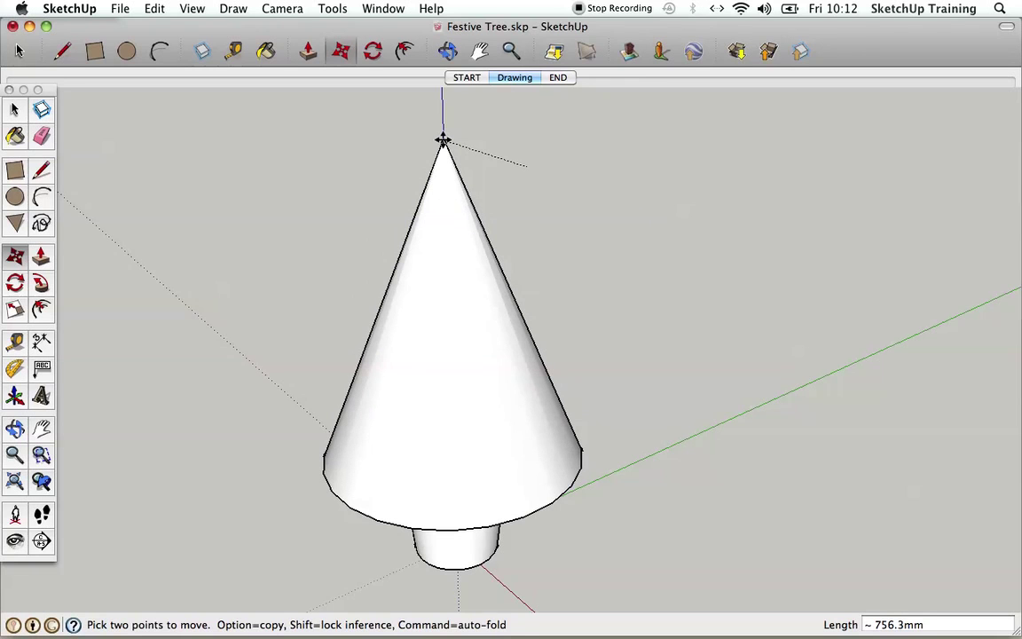
pyautogui.click(443, 139)
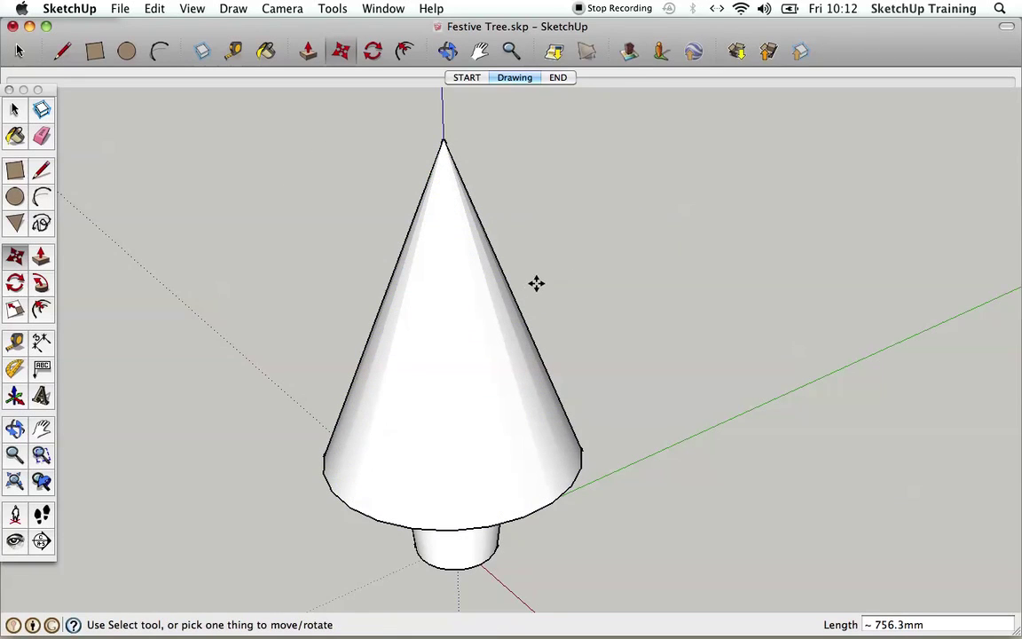
pyautogui.scroll(-3, 536, 283)
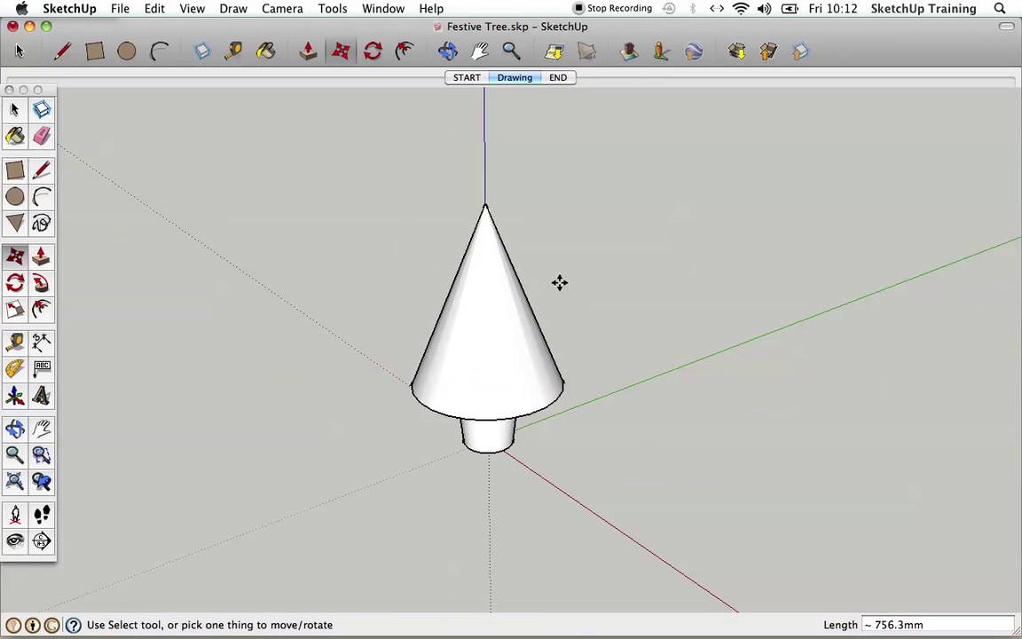
pyautogui.click(447, 50)
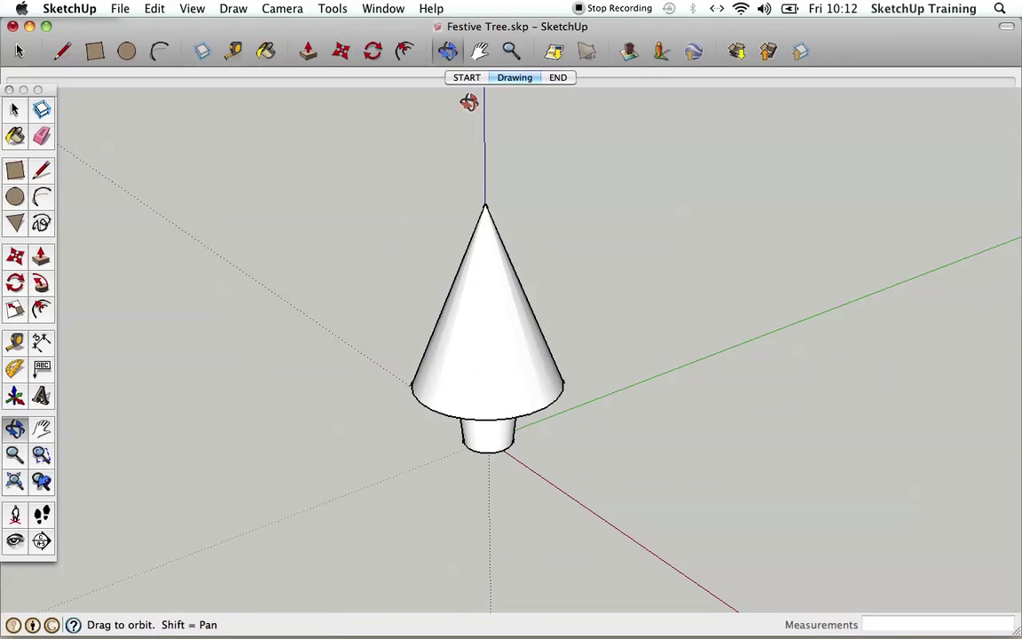
pyautogui.moveTo(561, 445); pyautogui.dragTo(488, 347)
pyautogui.scroll(3, 489, 348)
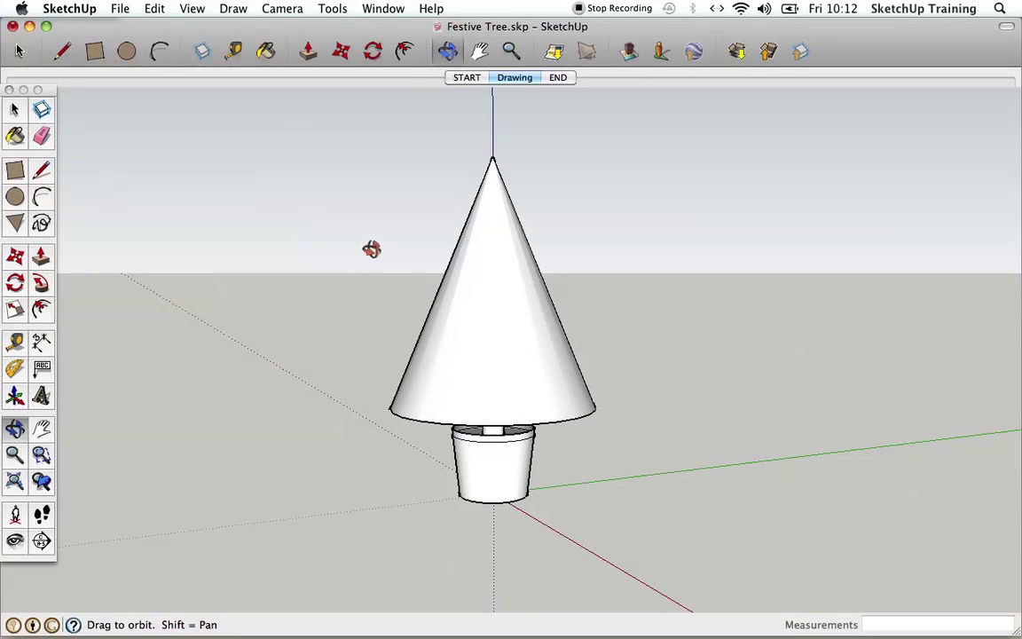
# Step: Paint the cone with the light-green leafy texture from the Vegetation materials collection
pyautogui.click(266, 53)
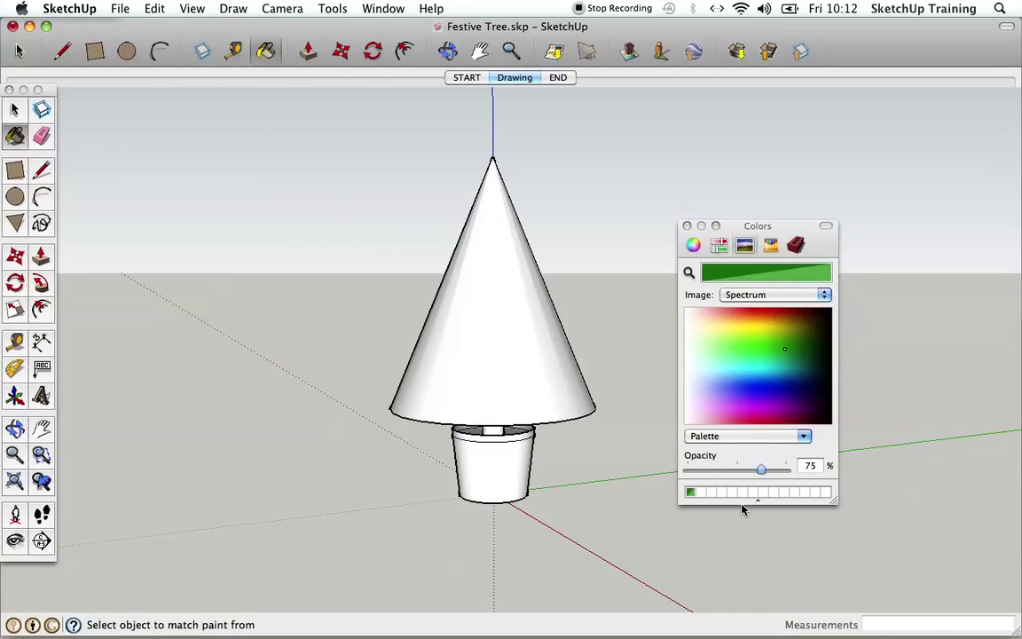
pyautogui.click(797, 247)
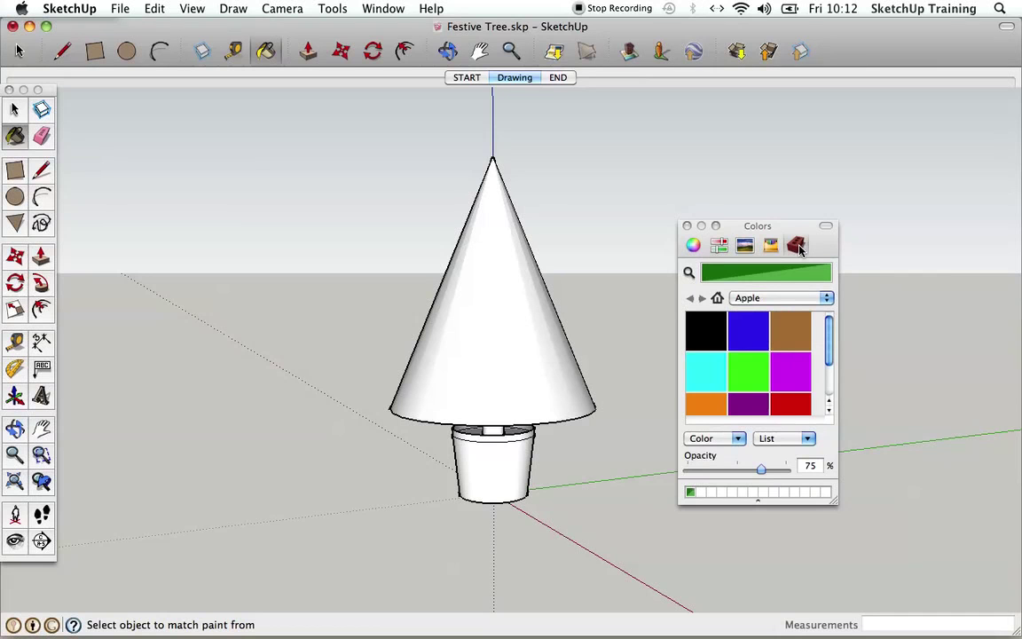
pyautogui.click(826, 298)
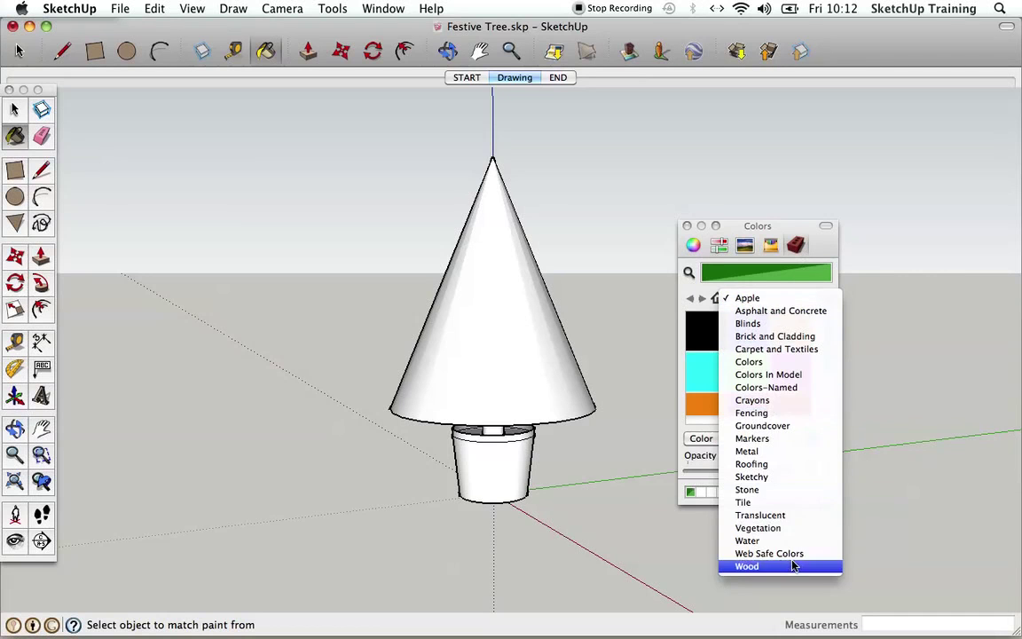
pyautogui.click(746, 528)
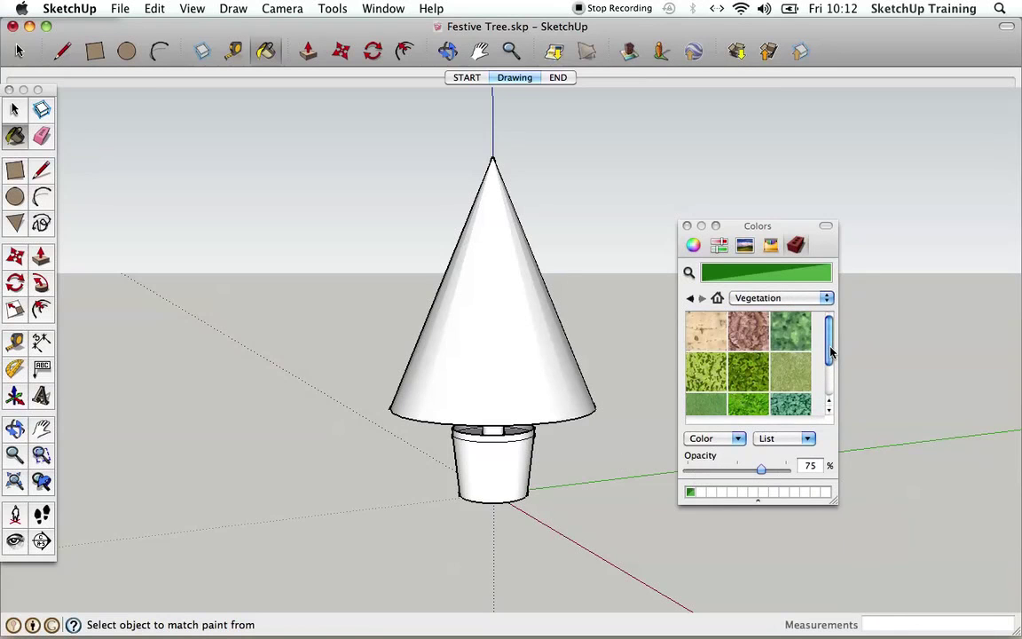
pyautogui.scroll(-2, 831, 352)
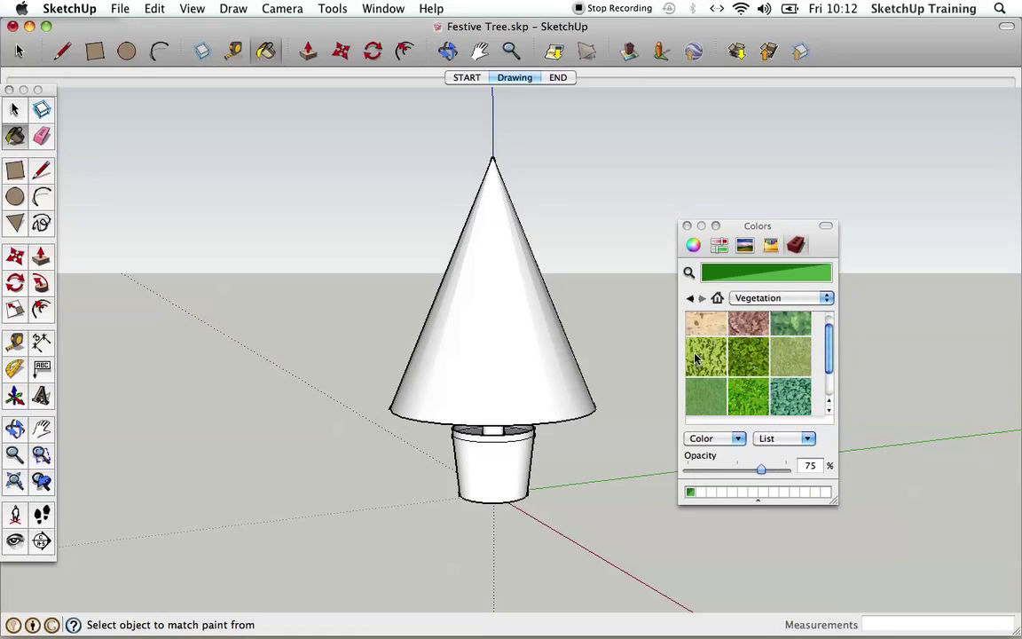
pyautogui.click(706, 358)
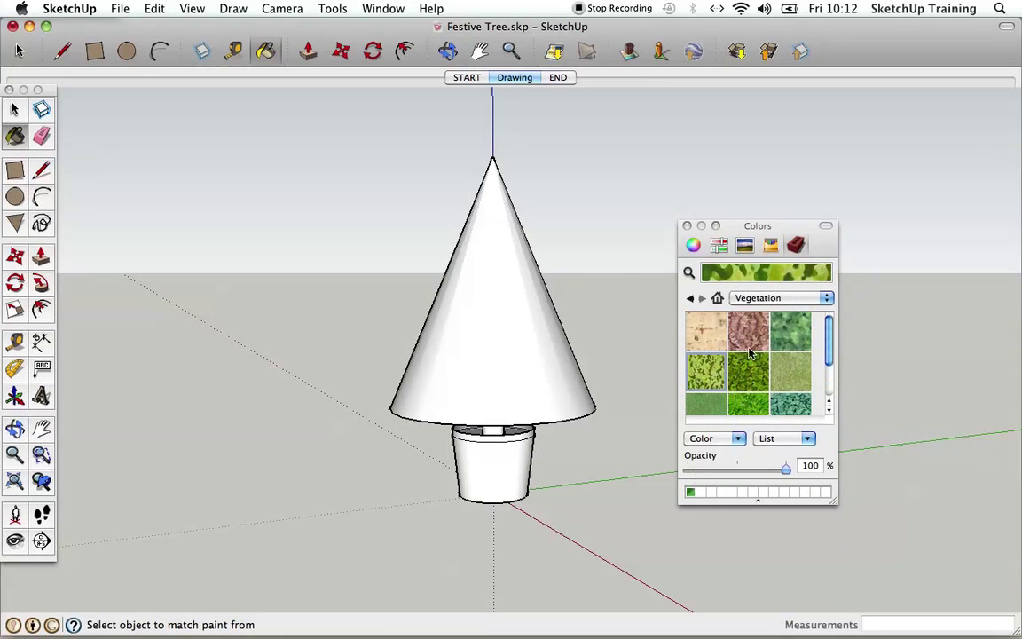
pyautogui.click(511, 318)
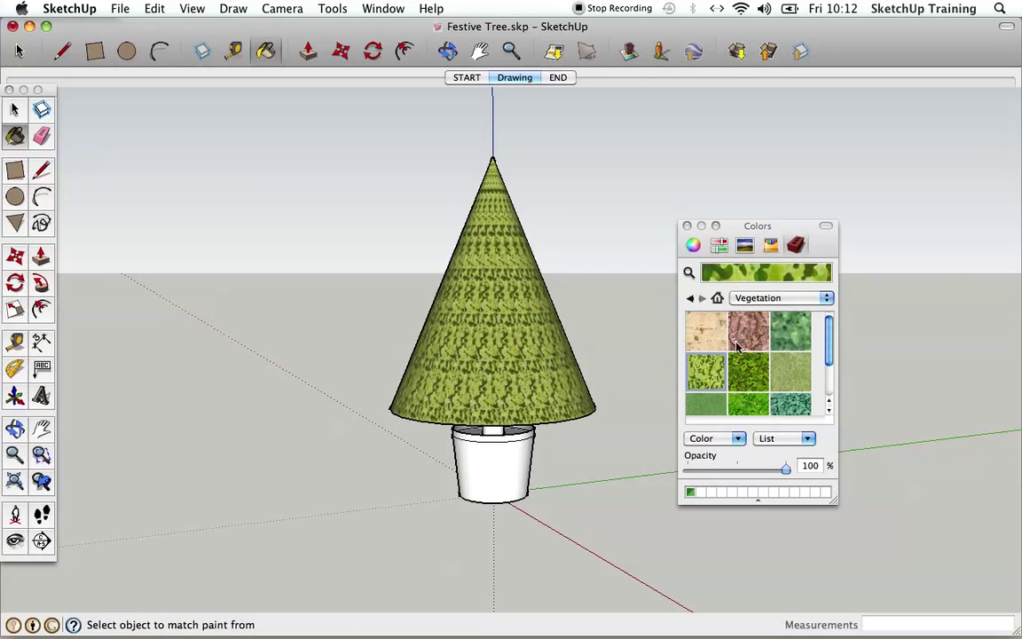
pyautogui.click(827, 299)
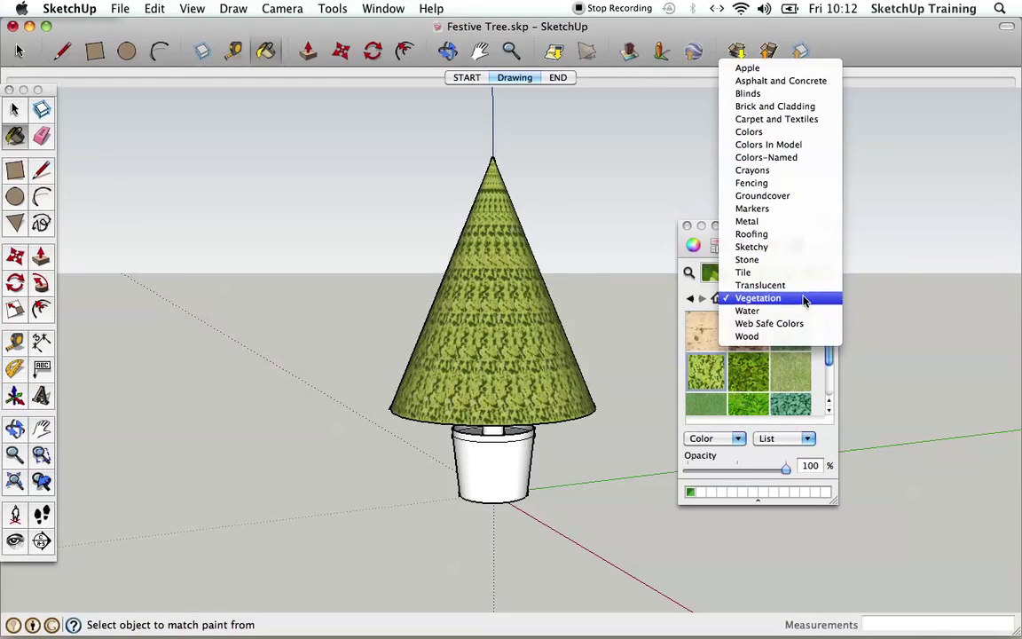
# Step: Select the Colors collection and switch the materials panel to the colour spectrum view
pyautogui.click(753, 134)
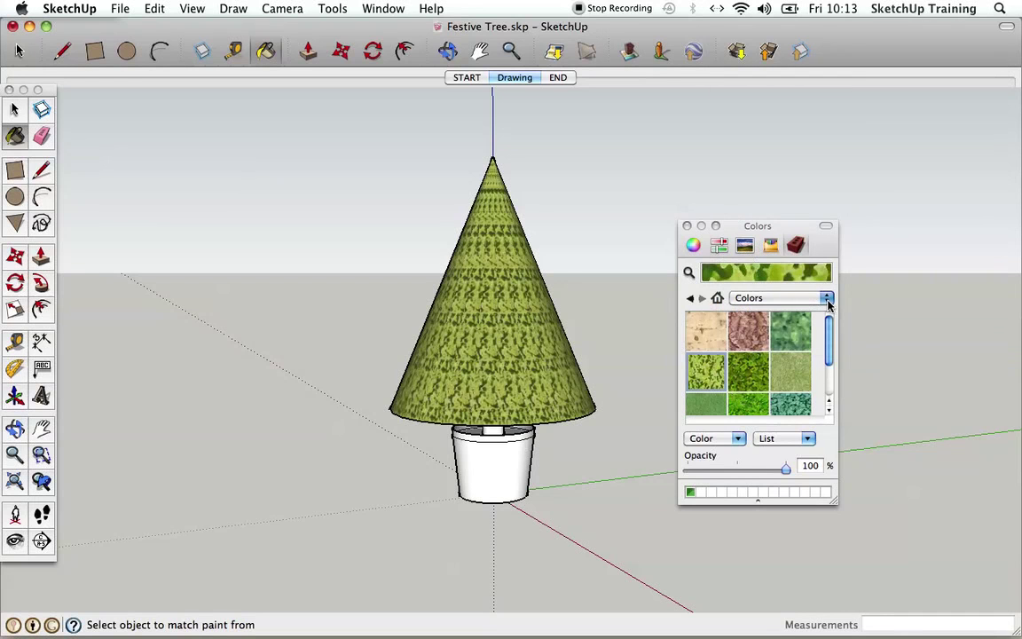
pyautogui.click(827, 302)
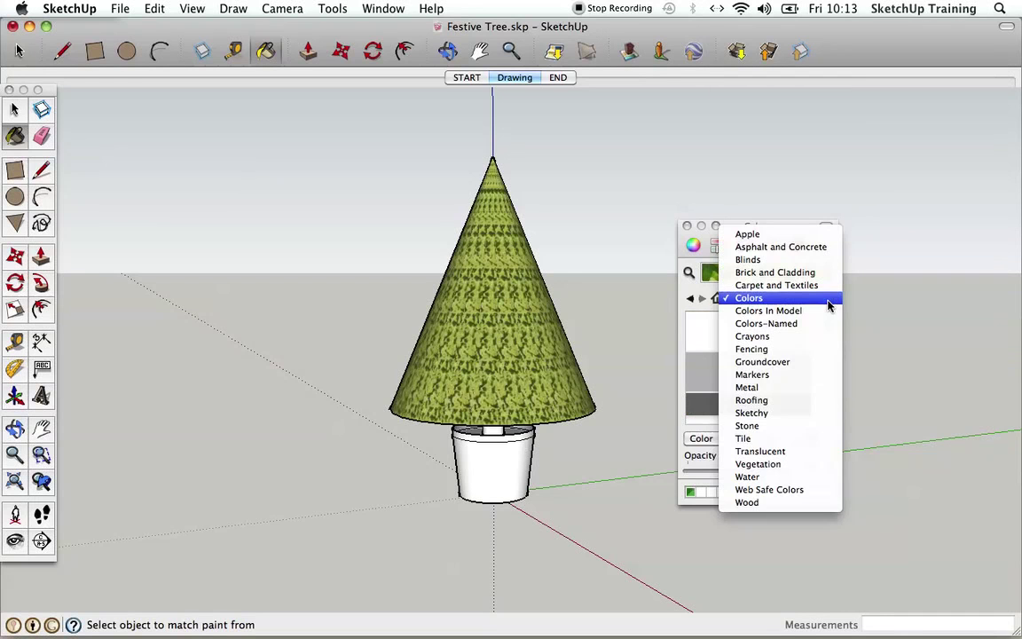
pyautogui.click(768, 302)
pyautogui.moveTo(830, 326)
pyautogui.mouseDown()
pyautogui.moveTo(829, 335)
pyautogui.moveTo(829, 324)
pyautogui.mouseUp()
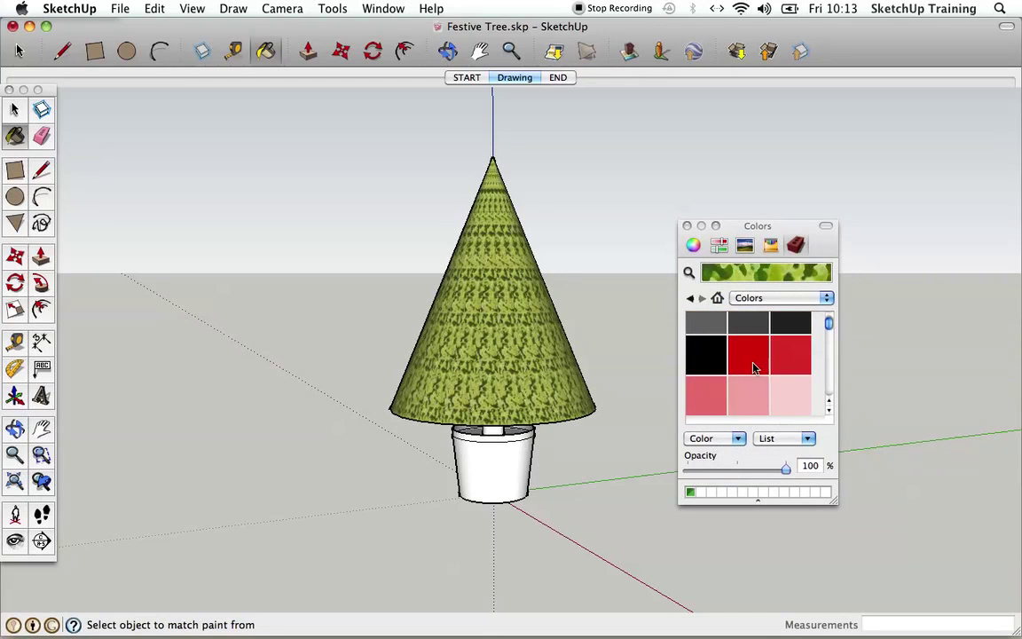
pyautogui.click(695, 246)
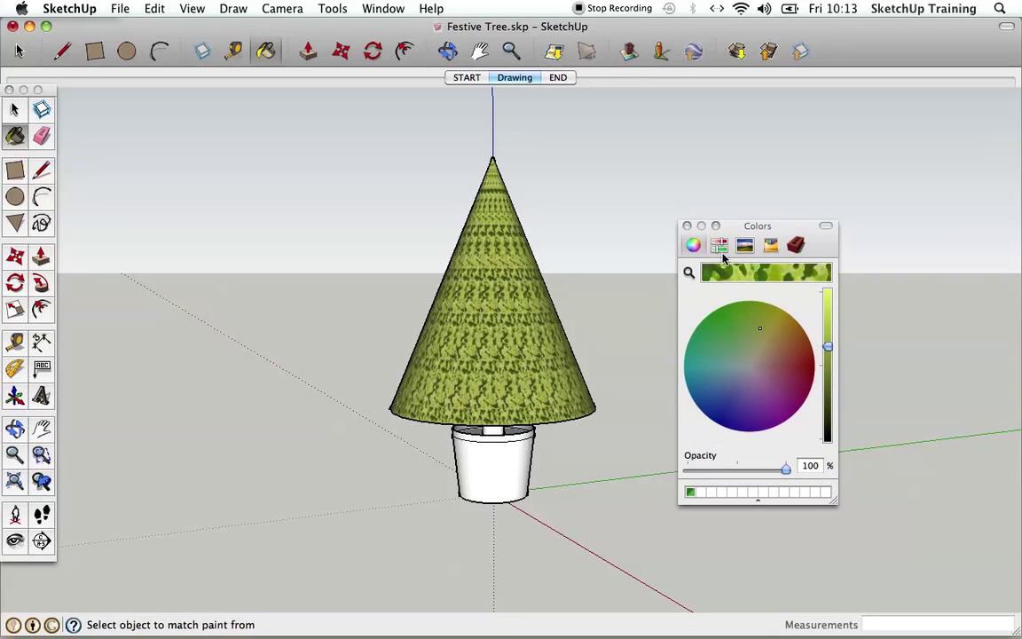
pyautogui.click(722, 248)
pyautogui.click(743, 247)
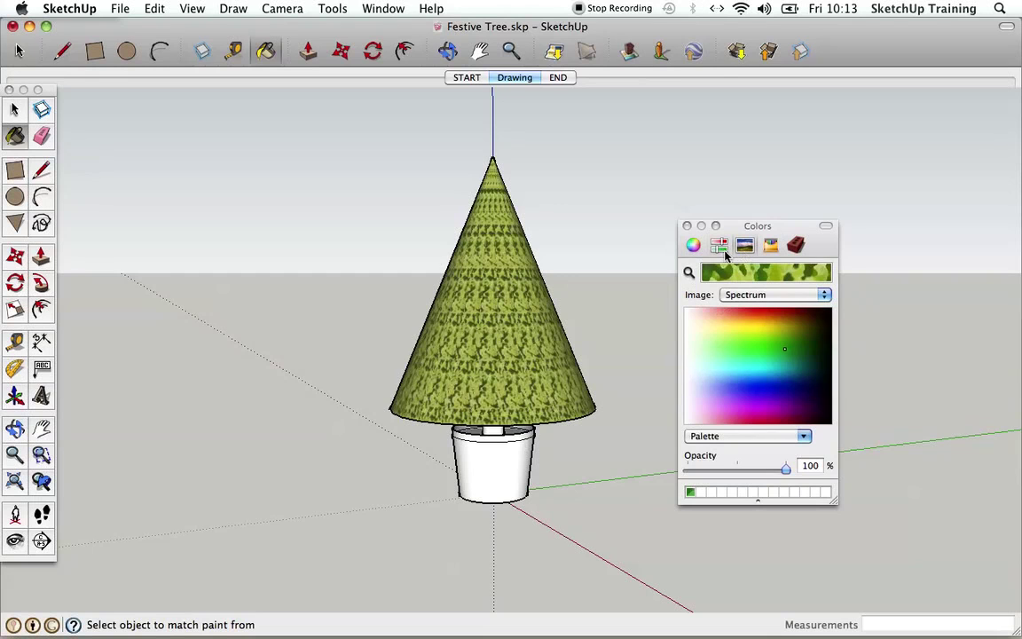
# Step: Paint the pot red from the spectrum, then pick dark brown for the trunk
pyautogui.click(755, 316)
pyautogui.click(765, 315)
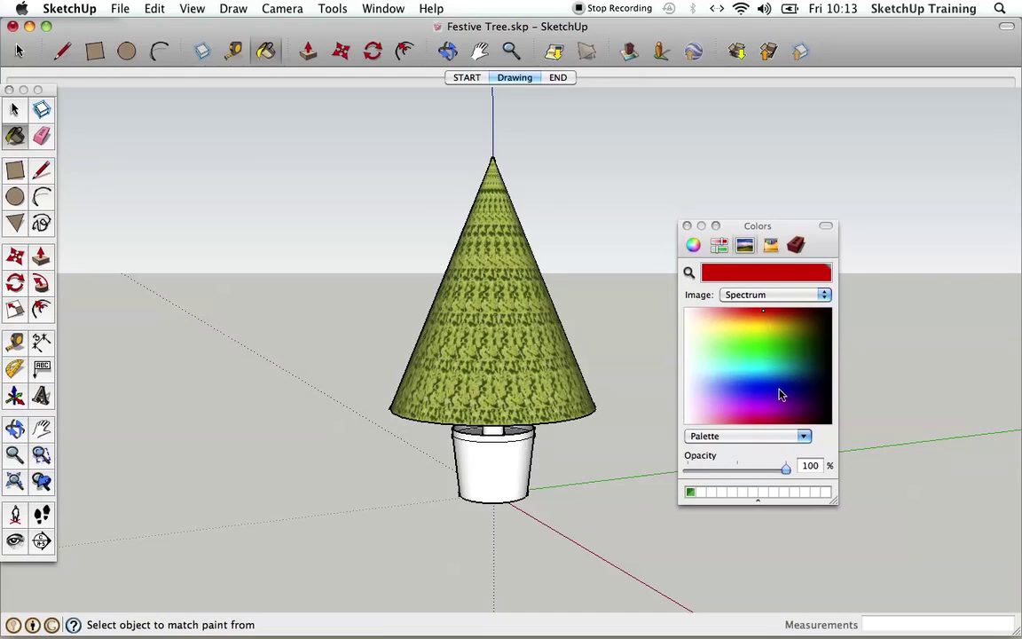
pyautogui.click(511, 457)
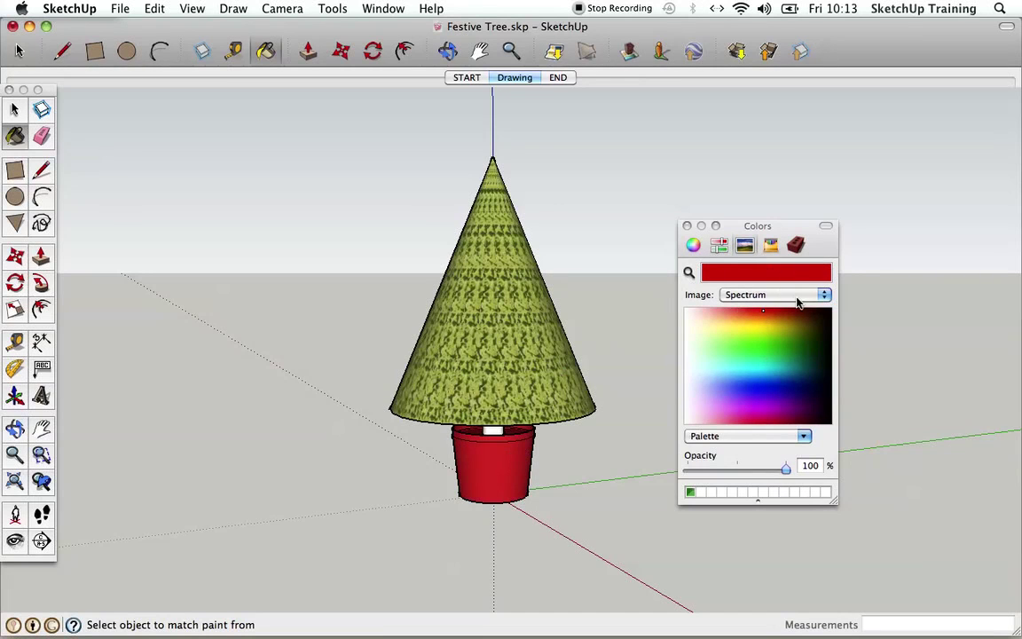
pyautogui.click(812, 372)
pyautogui.moveTo(812, 365); pyautogui.dragTo(799, 321)
# Step: Paint the trunk between the pot and the cone dark brown
pyautogui.scroll(5, 500, 439)
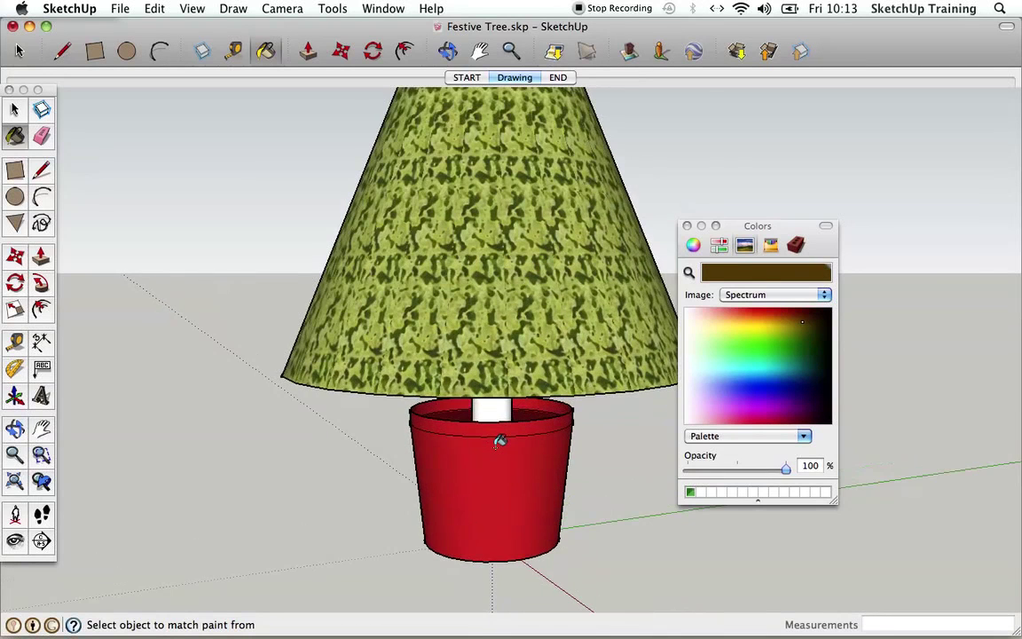
pyautogui.scroll(3, 500, 439)
pyautogui.click(502, 377)
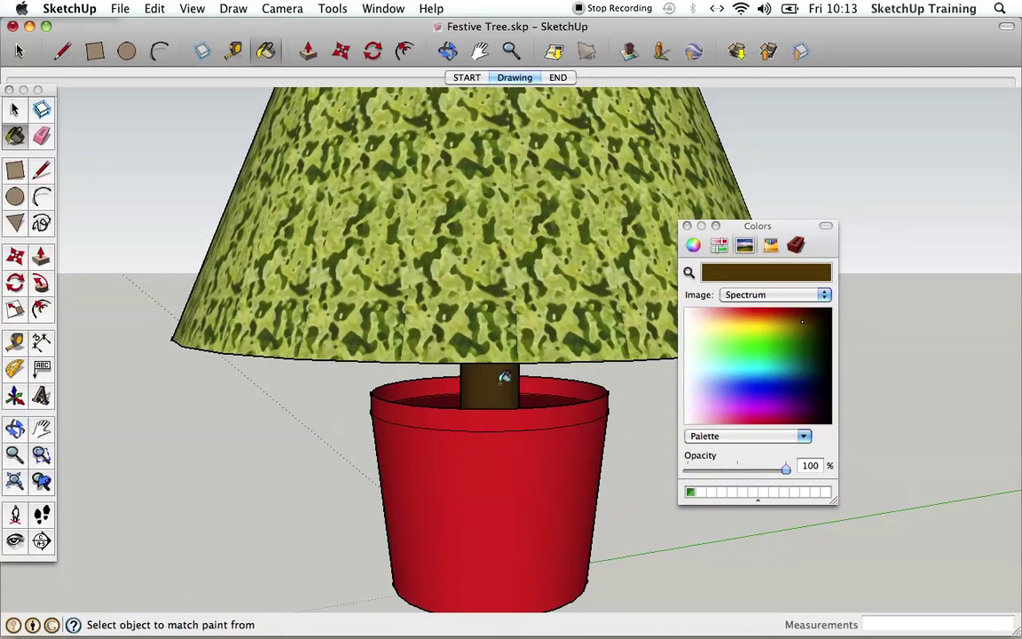
pyautogui.scroll(-4, 518, 434)
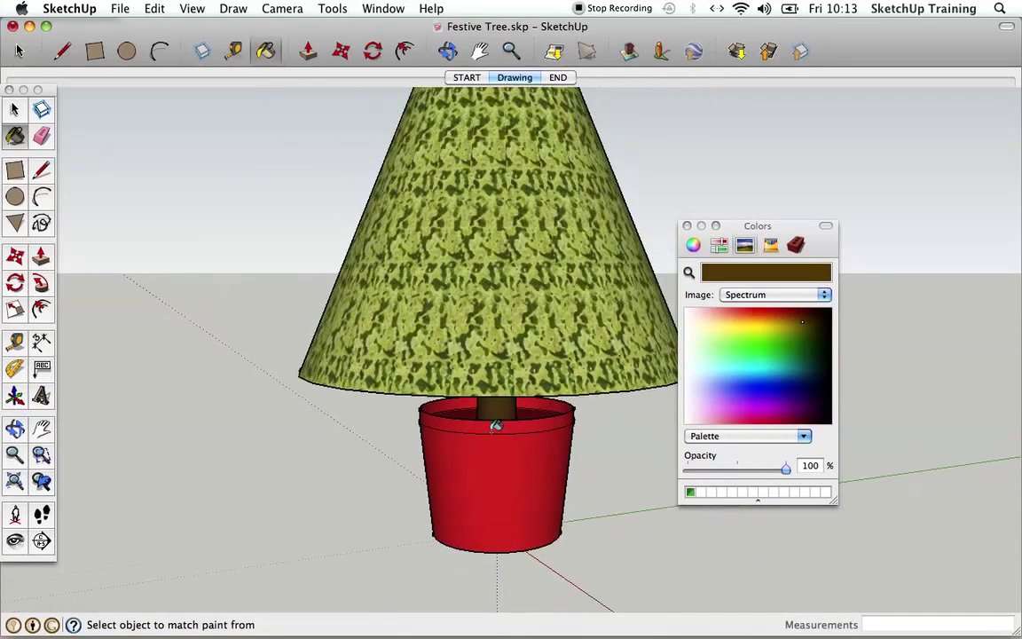
pyautogui.scroll(-5, 496, 426)
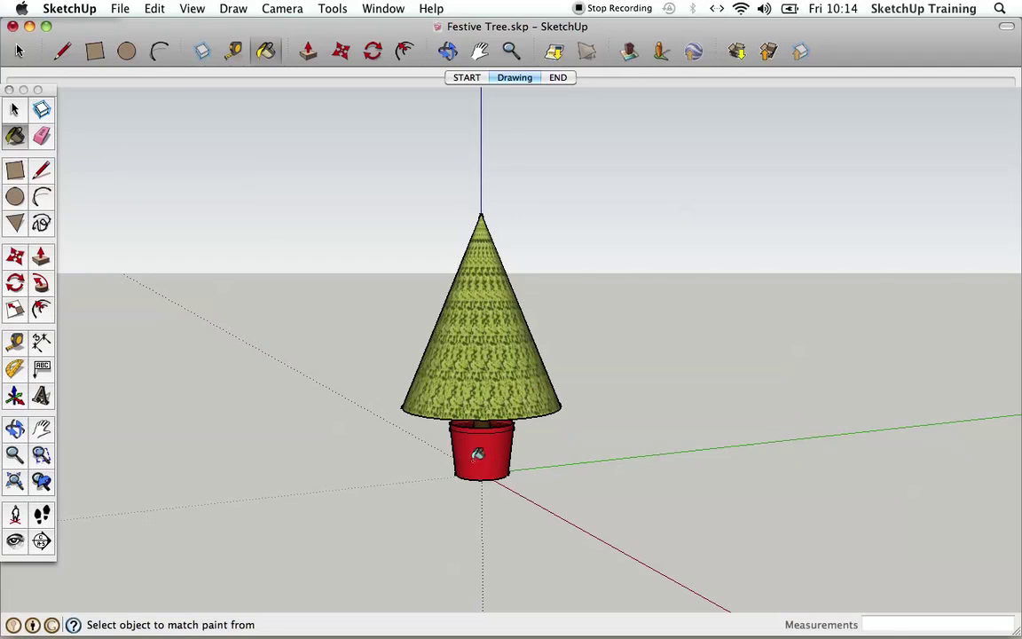
# Step: Show the END scene with red 3D 'Merry Christmas' lettering above the tree
pyautogui.click(558, 80)
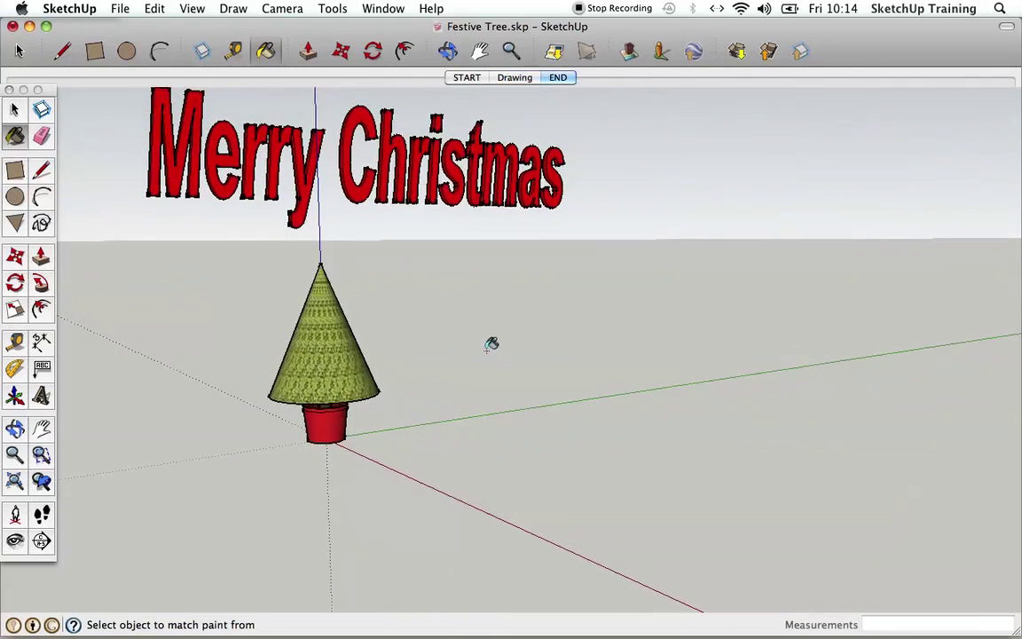